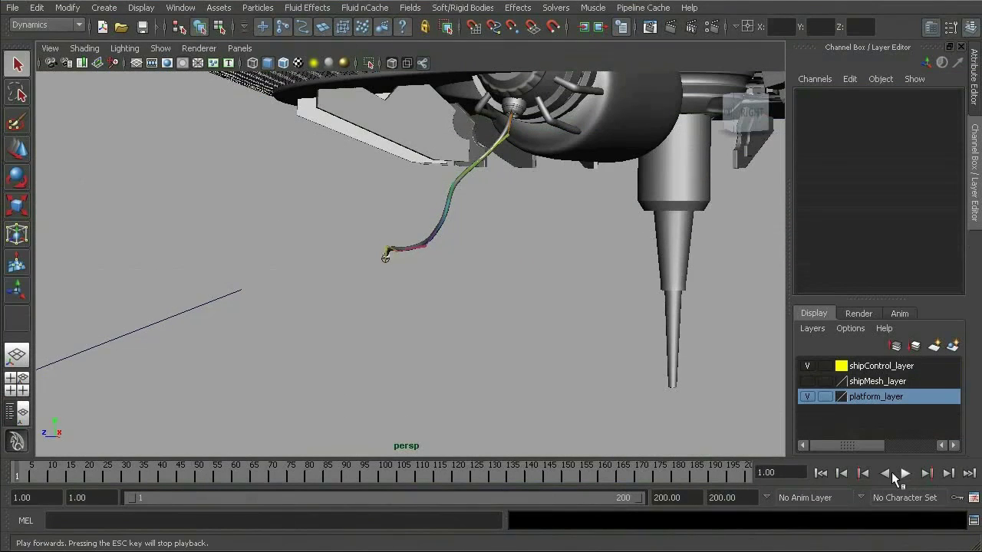
Step: Play the particle simulation up to frame 146 and render that frame from the perspective camera
left_click(904, 473)
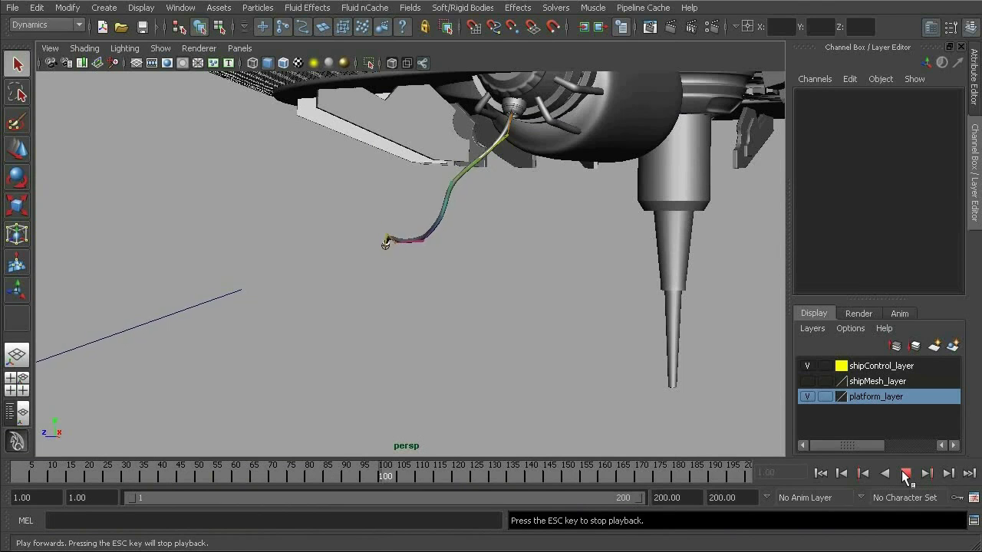
left_click(905, 473)
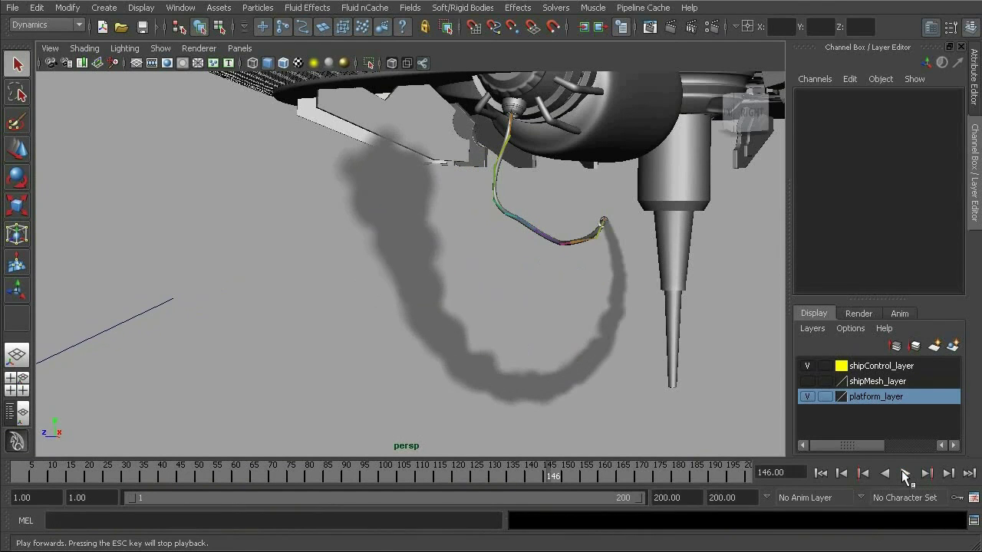
left_click(672, 26)
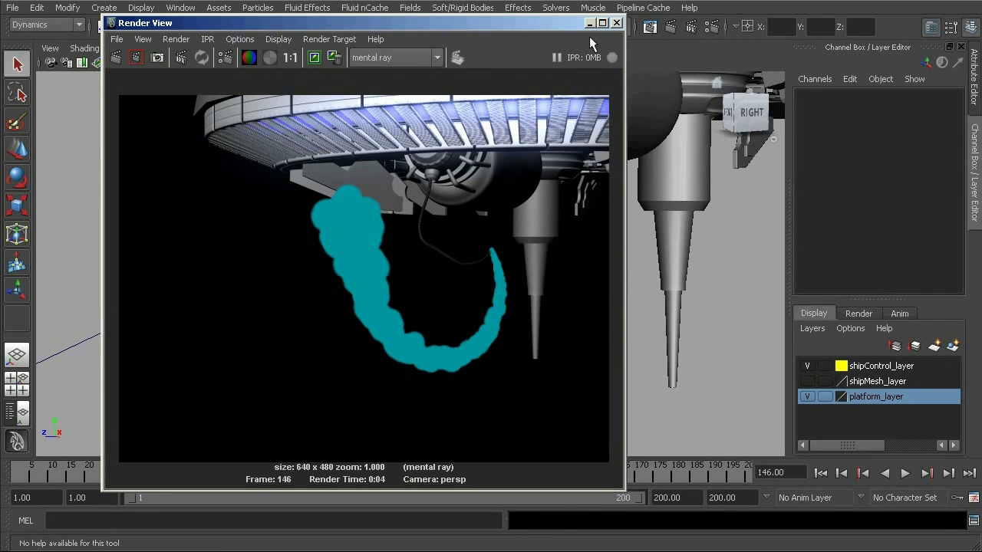
left_click(616, 22)
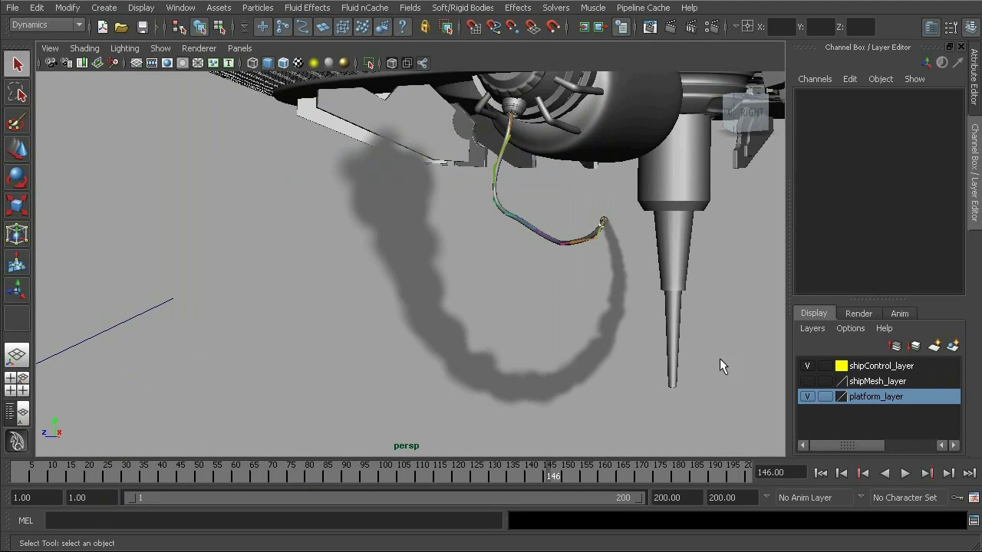
Step: Replay the simulation briefly, scrub ahead to frame 110, and set the playback range to start at frame 110
left_click(821, 473)
left_click(905, 473)
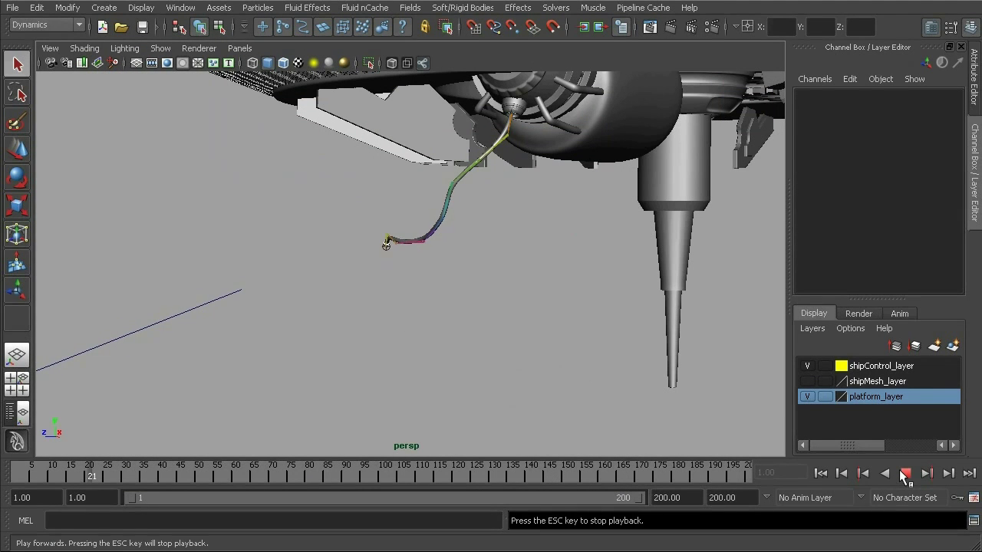
left_click(904, 473)
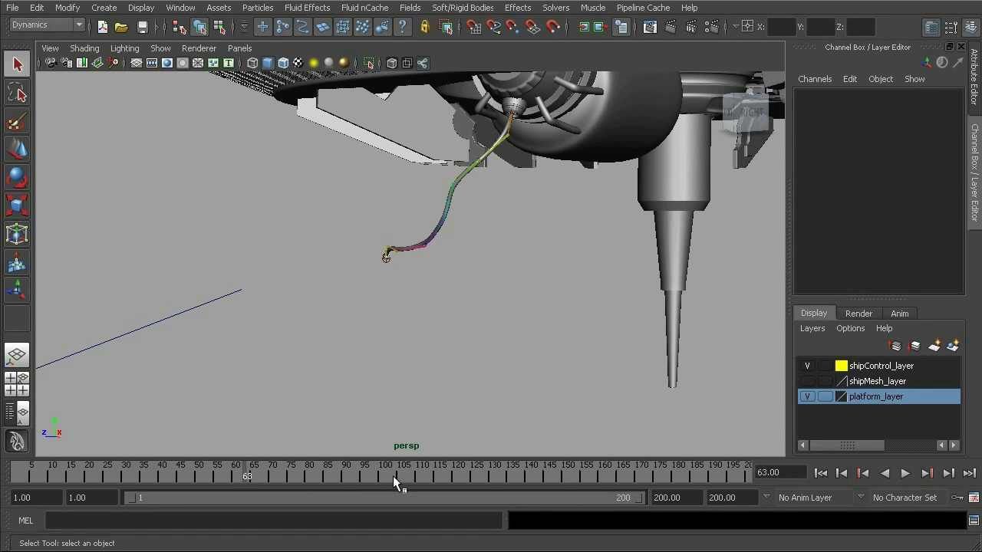
mouse_move(251, 465)
left_mouse_down()
mouse_move(439, 481)
mouse_move(415, 478)
left_mouse_up()
left_click(100, 499)
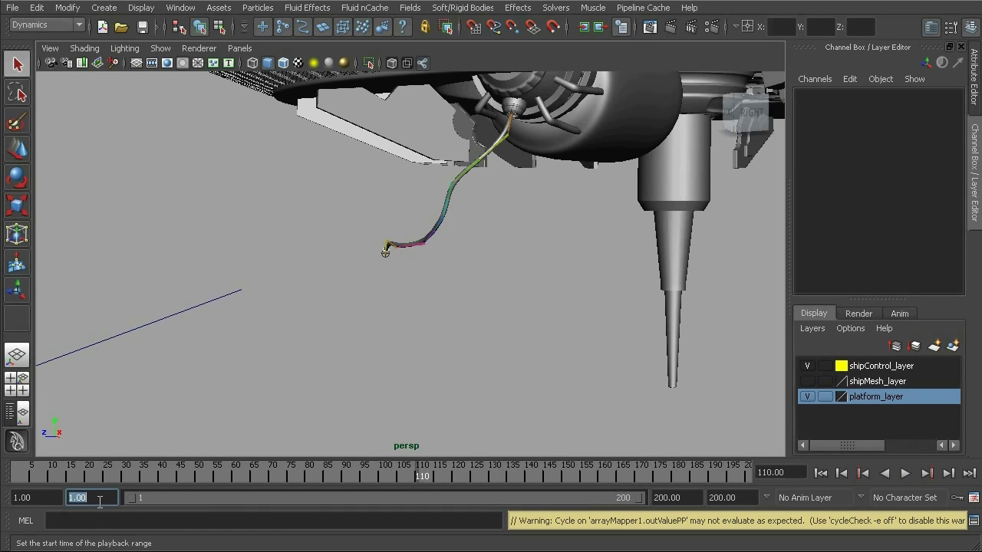
type("110")
key("Return")
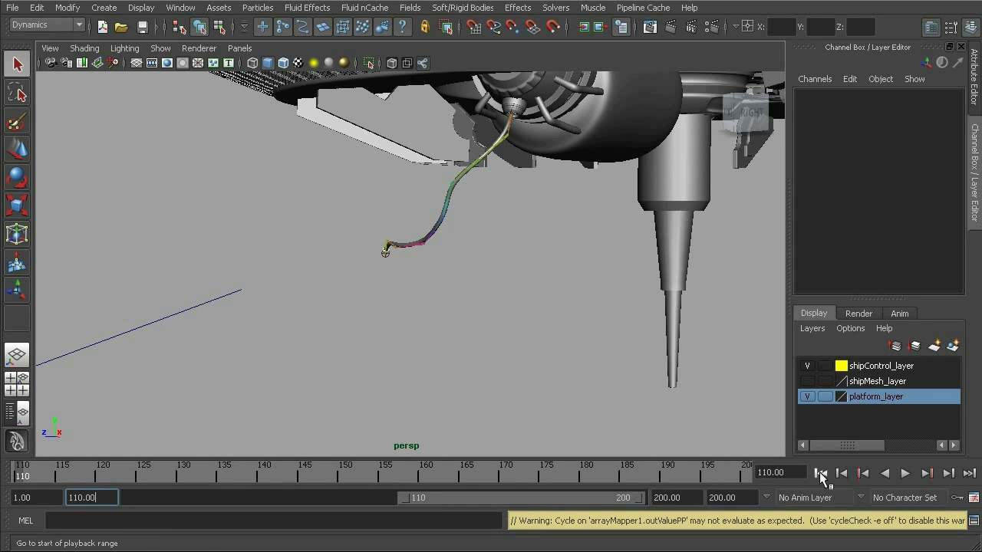
Step: Play the simulation from frame 110 to frame 143, select the emitted particles and review the previous render
left_click(905, 474)
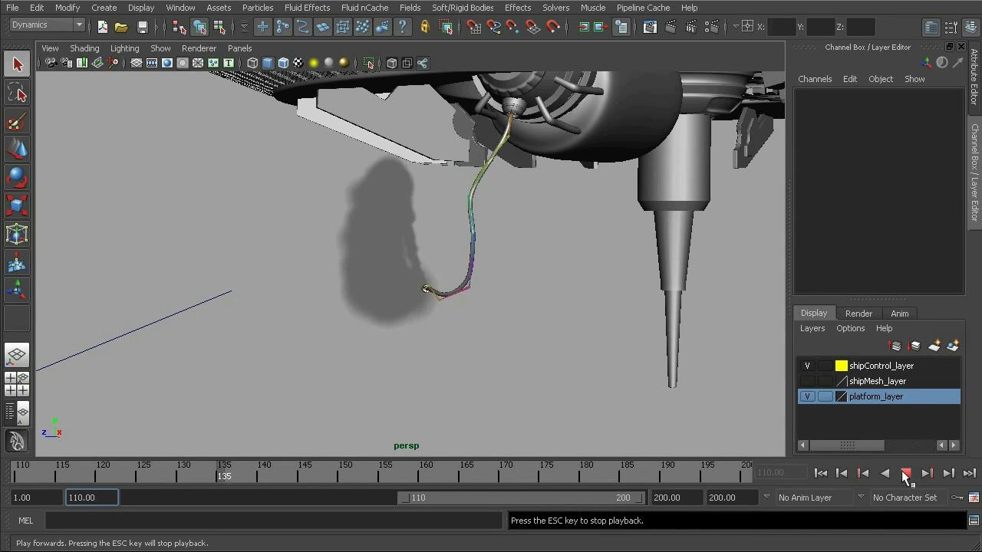
left_click(905, 474)
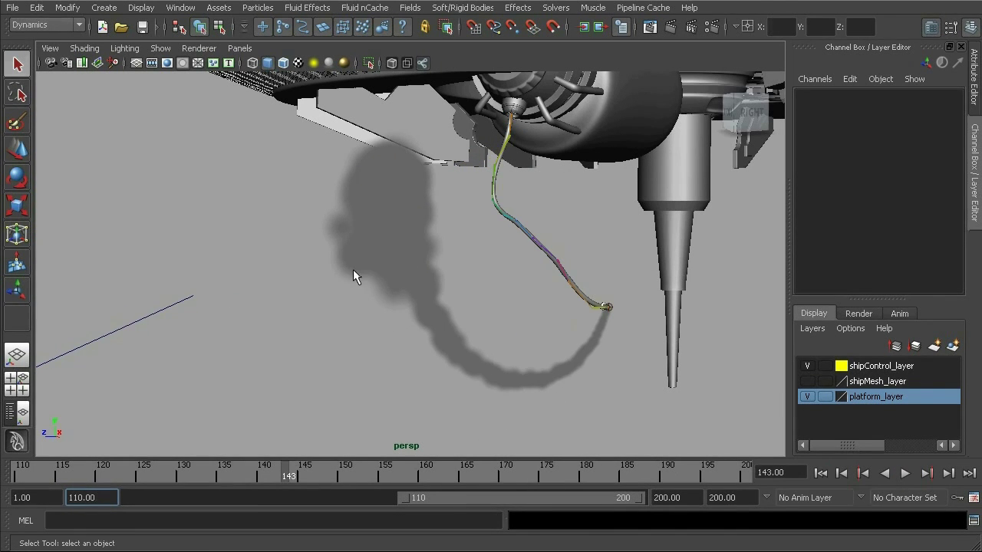
left_click(424, 230)
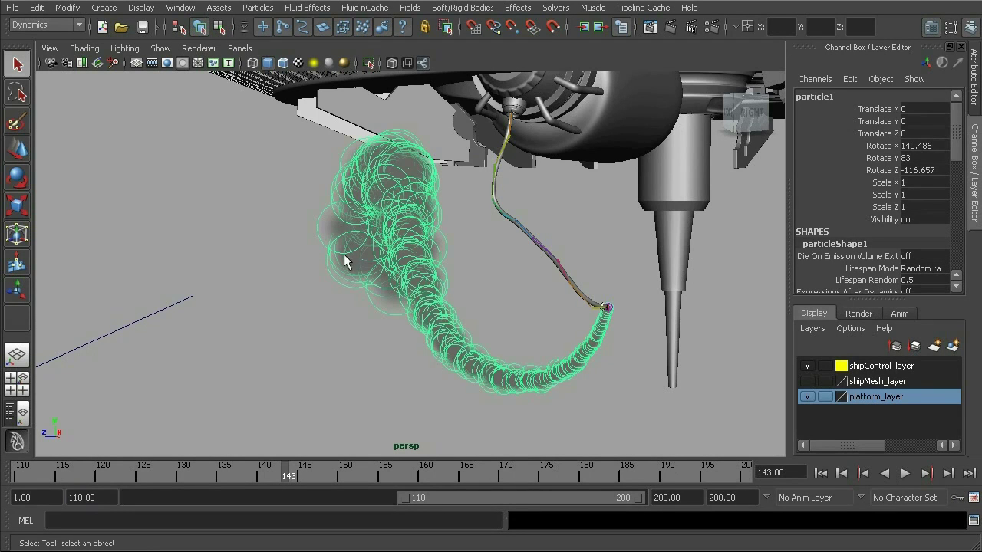
left_click(649, 28)
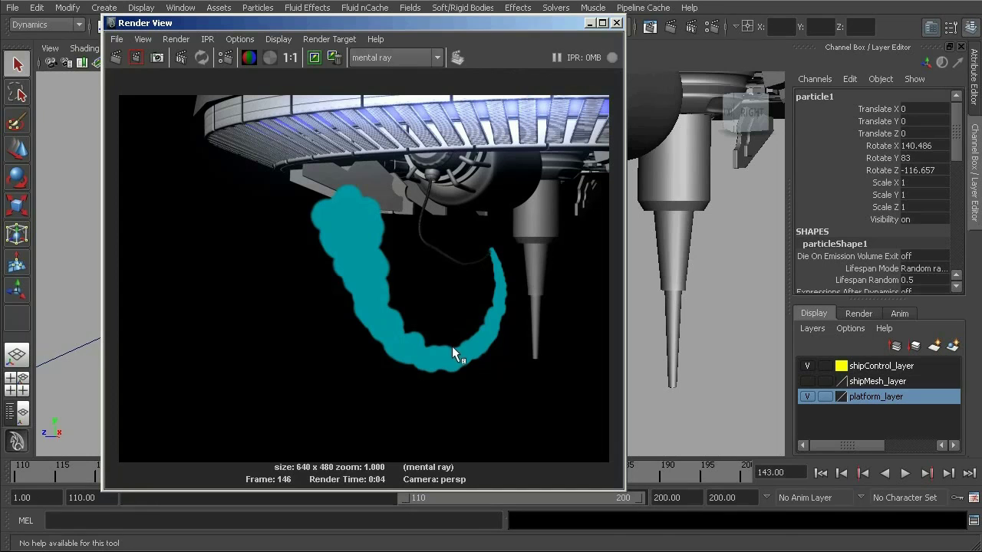
left_click(616, 22)
Step: Inspect the selected particles' assigned cloud material and the particle render type on their shape node
left_click(326, 309)
left_click(401, 213)
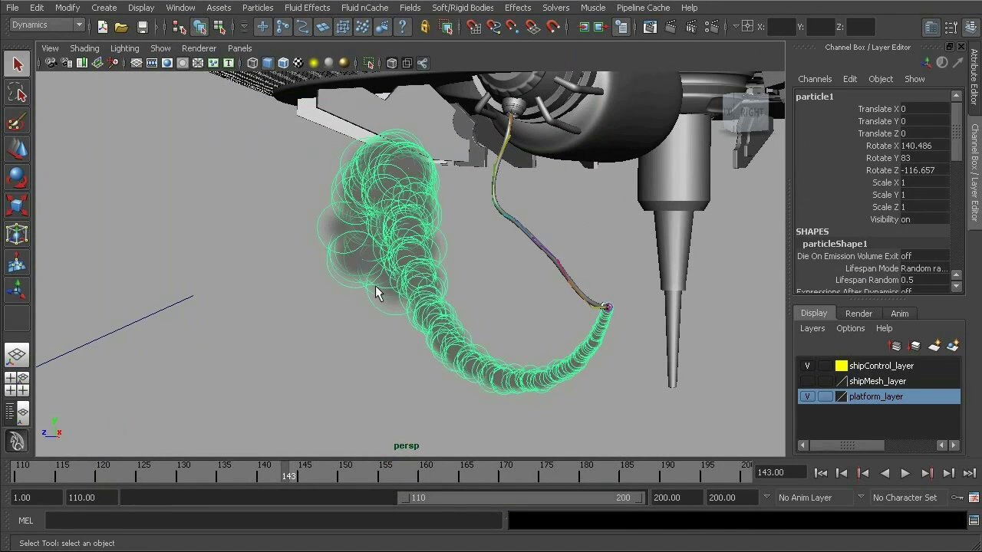
key("ctrl+a")
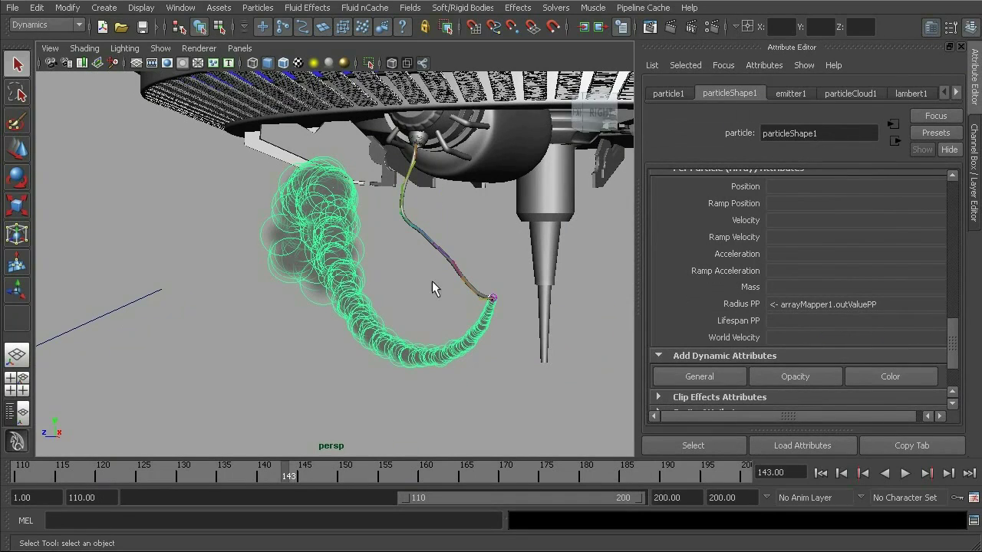
left_click(844, 94)
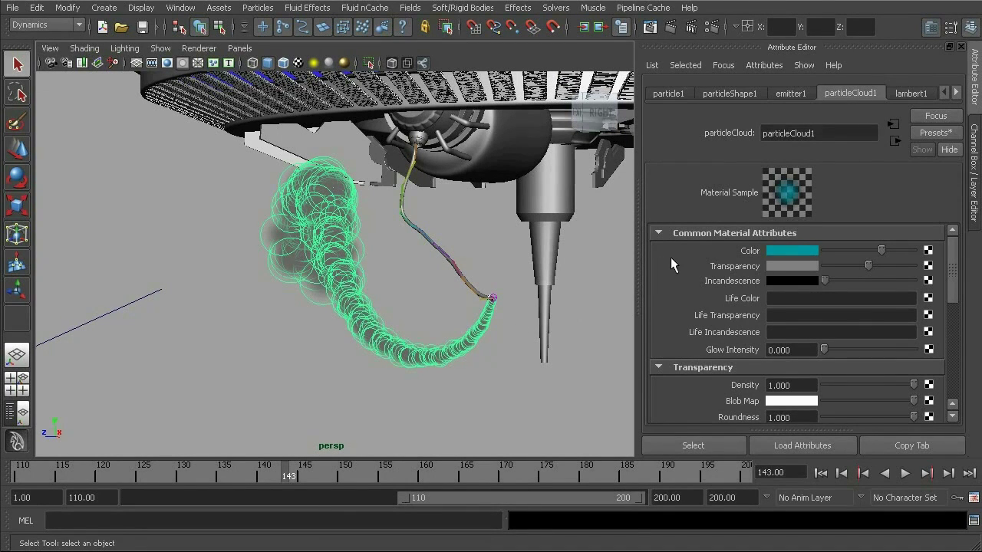
double_click(821, 135)
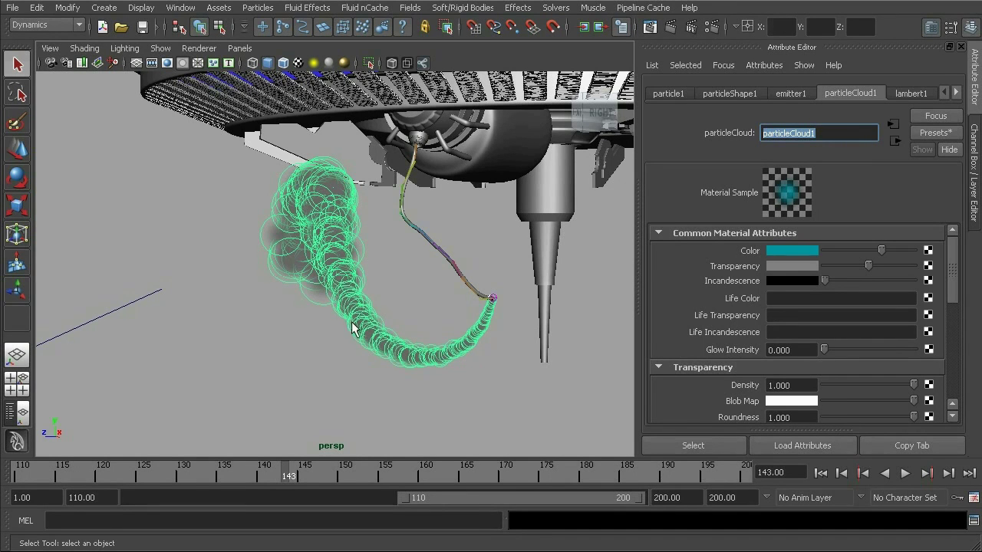
left_click(730, 93)
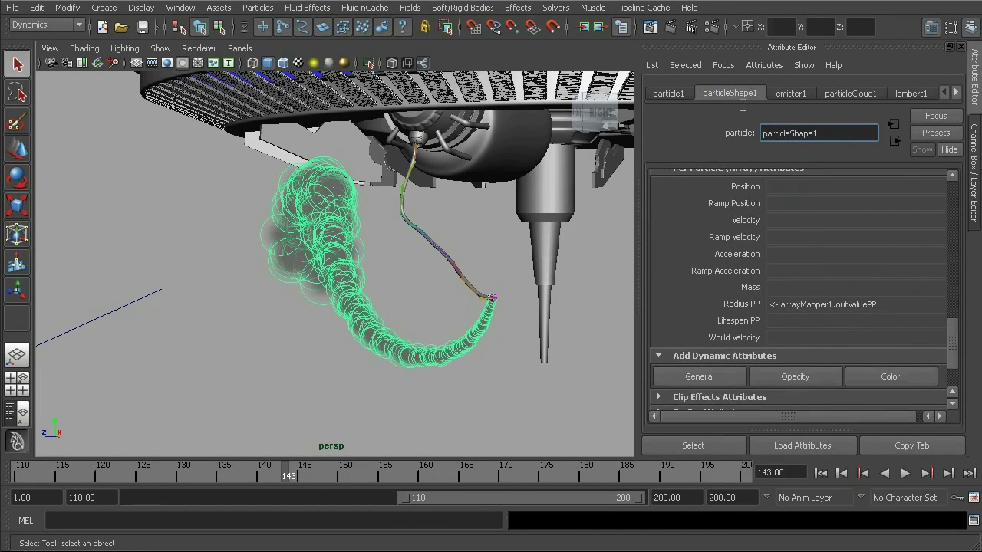
left_click(956, 242)
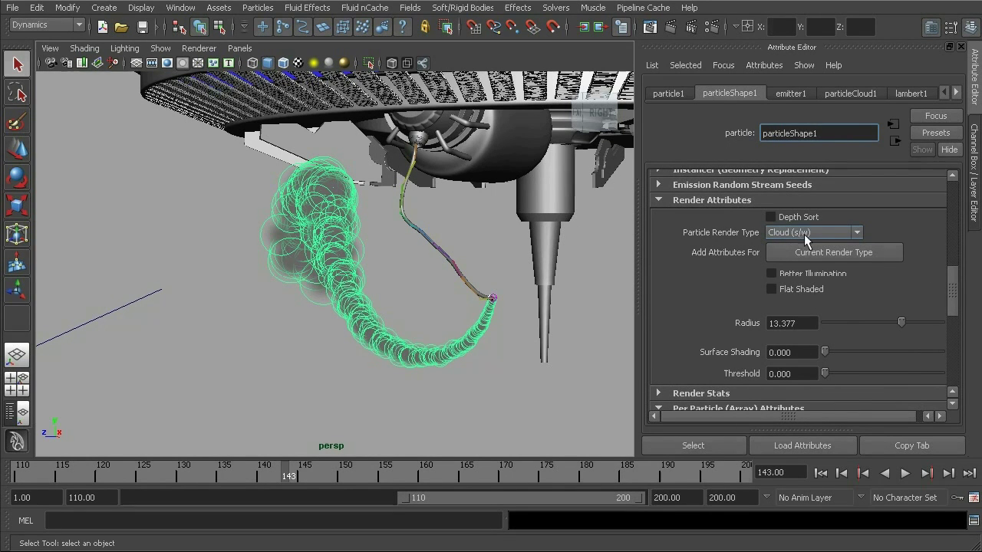
left_click(853, 95)
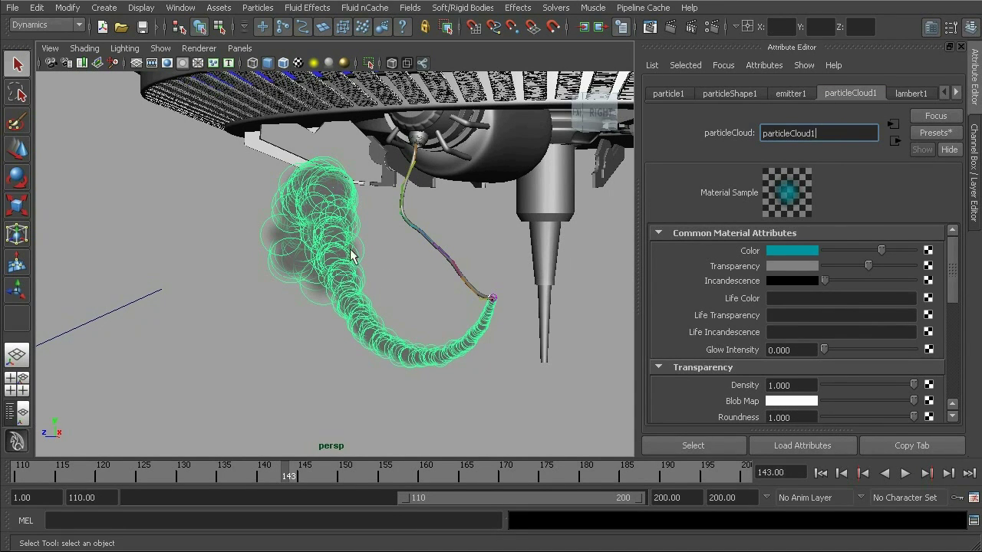
Step: Assign a new Particle Cloud material to the particles and display its attributes
right_click(303, 209)
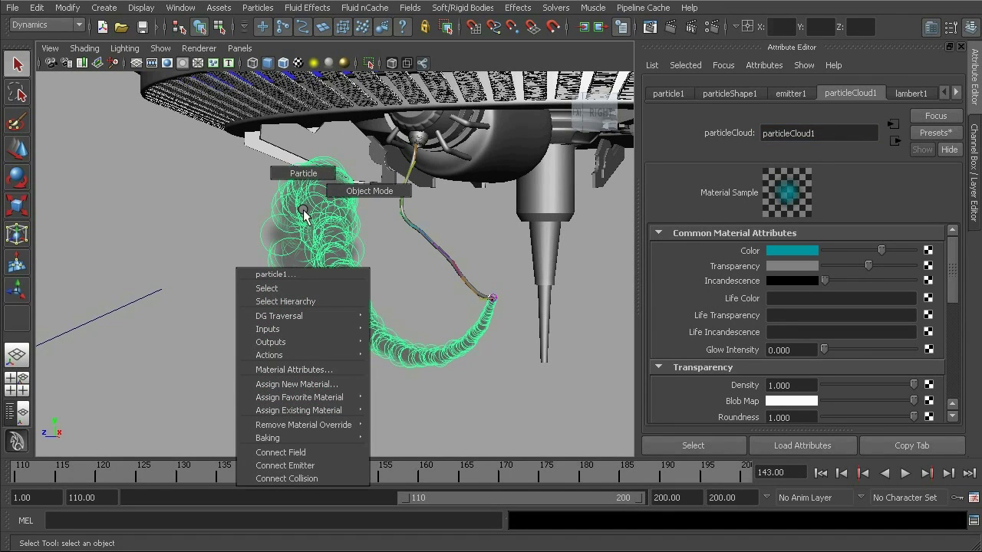
left_click(346, 384)
left_click_drag(331, 220, 554, 73)
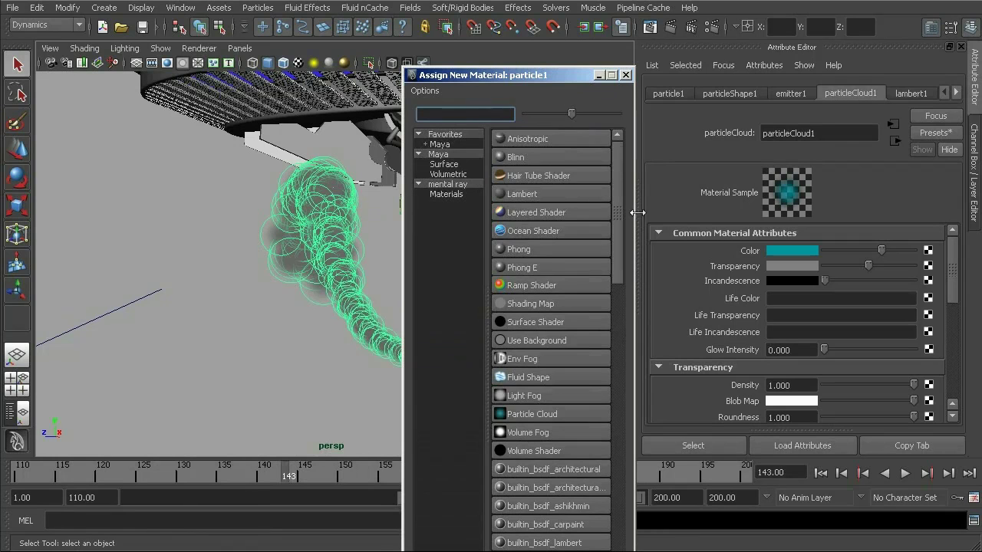
left_click_drag(617, 198, 615, 237)
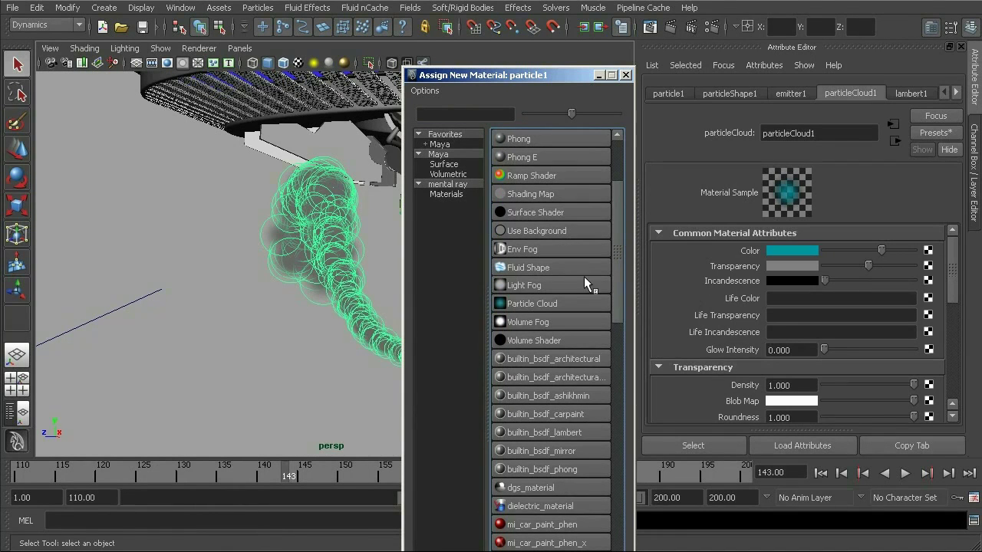
left_click(556, 304)
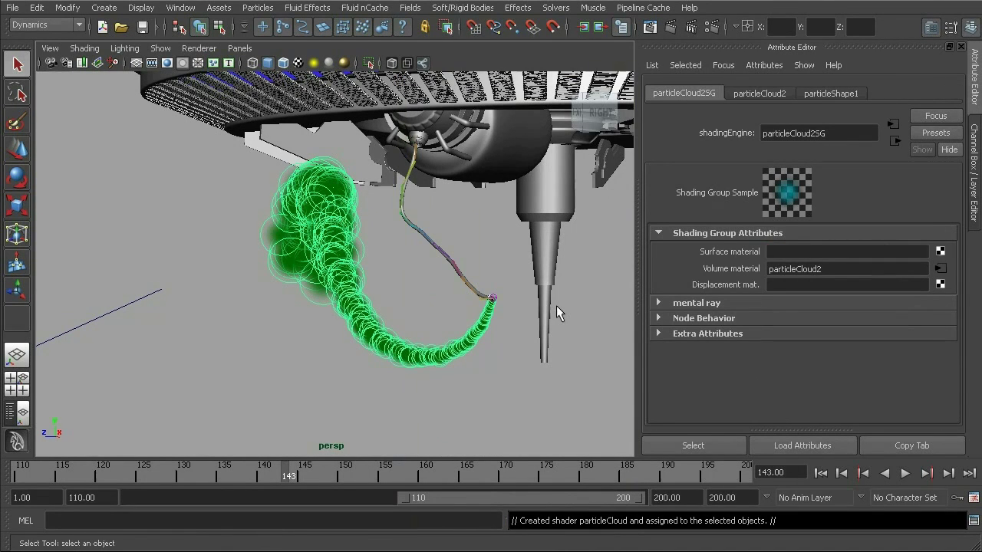
left_click(745, 94)
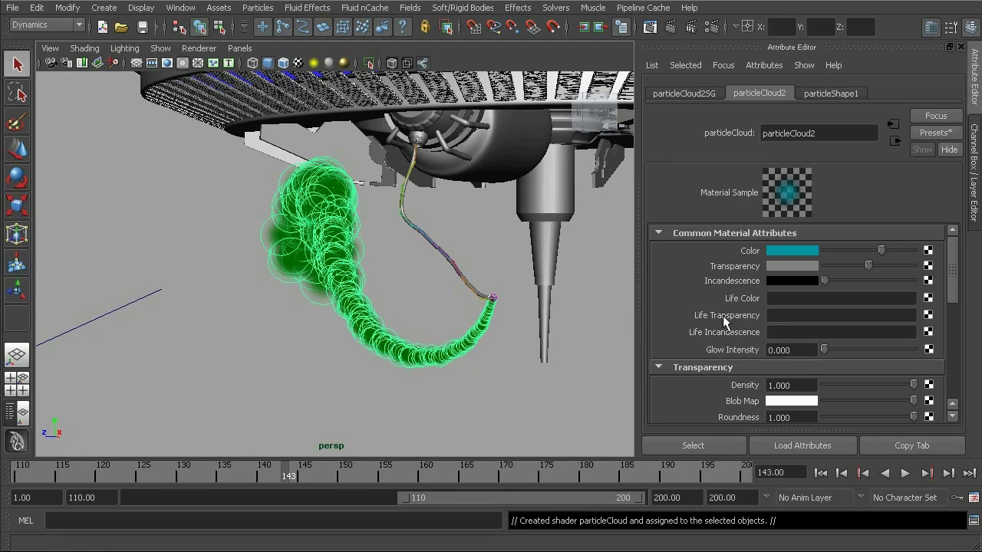
left_click(244, 363)
left_click(307, 243)
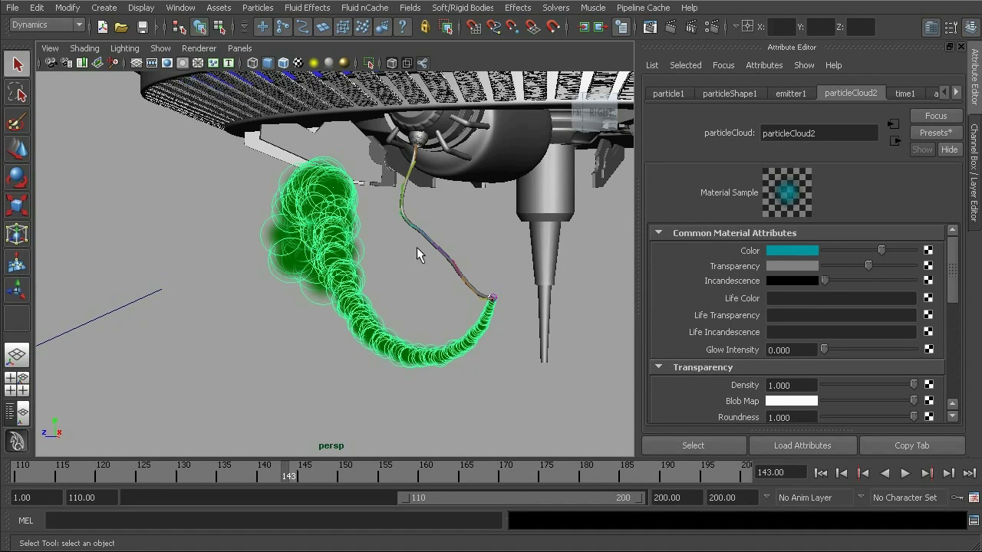
Step: Render frame 143 with the new particle cloud material and review the image
left_click(670, 28)
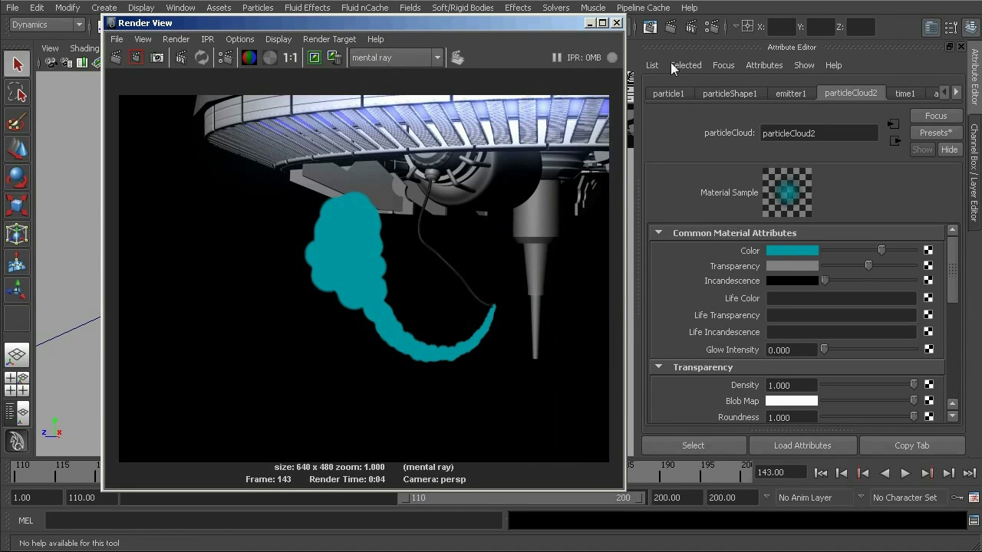
left_click(616, 23)
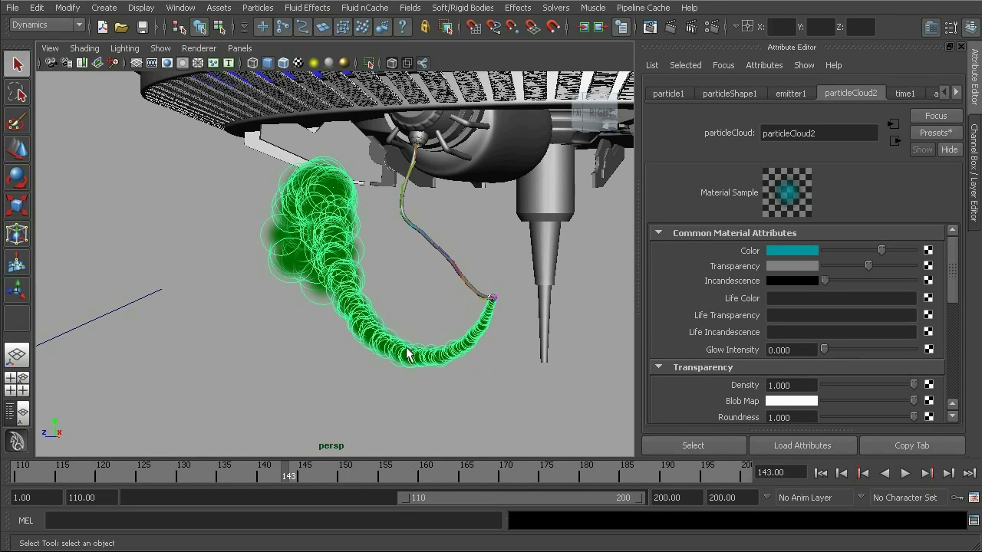
left_click(650, 27)
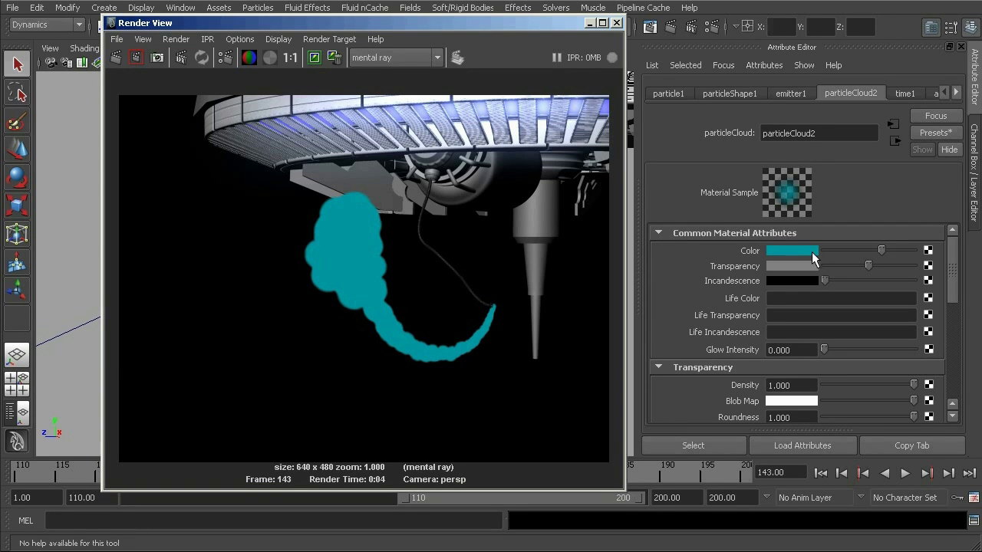
Step: Set the particle cloud's color to black and its incandescence to bright cyan, and re-render the frame
left_click_drag(871, 249, 820, 256)
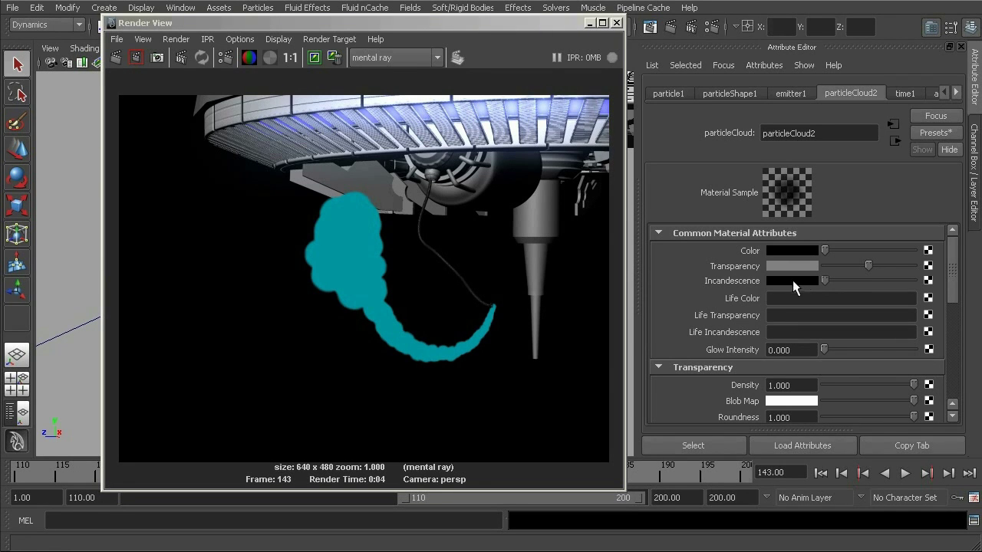
left_click_drag(824, 280, 862, 280)
left_click(796, 280)
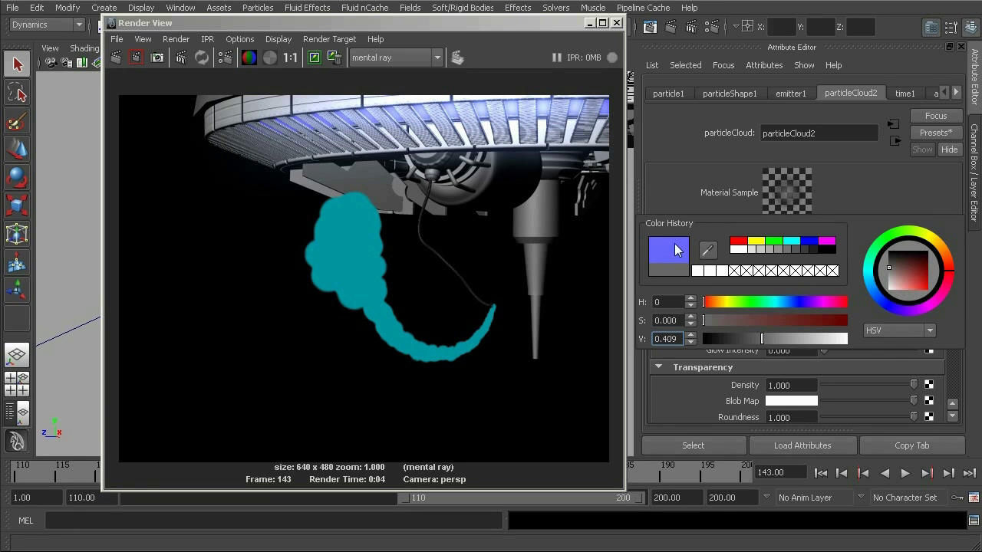
left_click(791, 243)
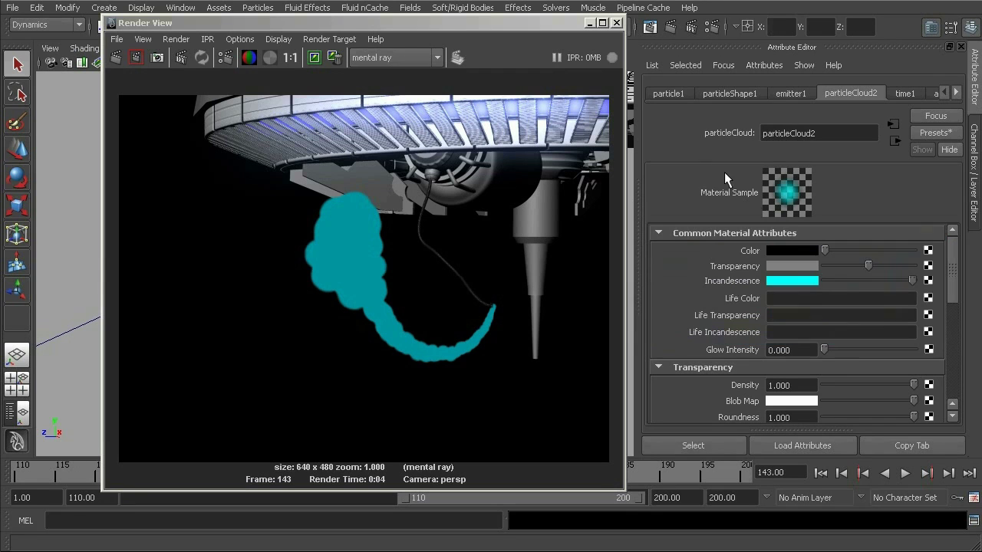
left_click(117, 56)
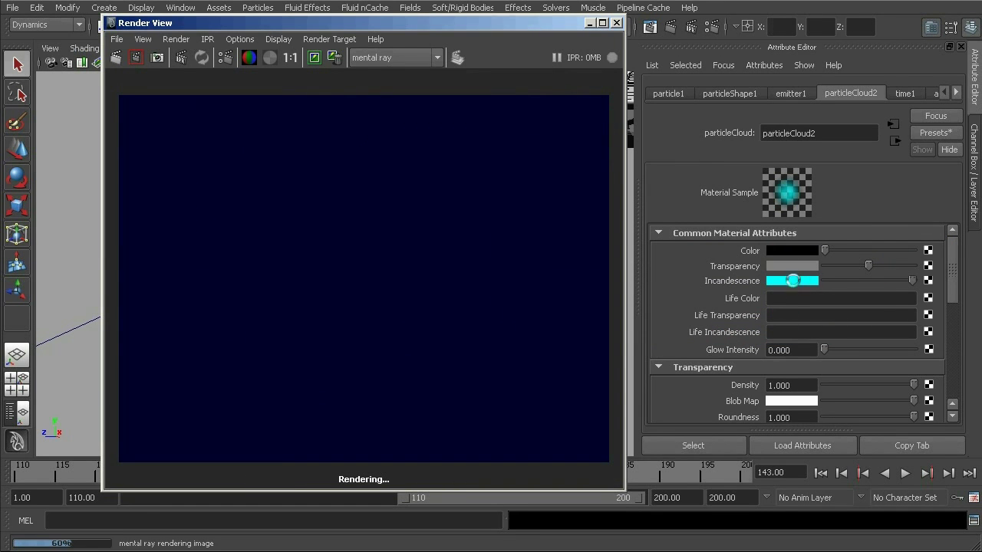
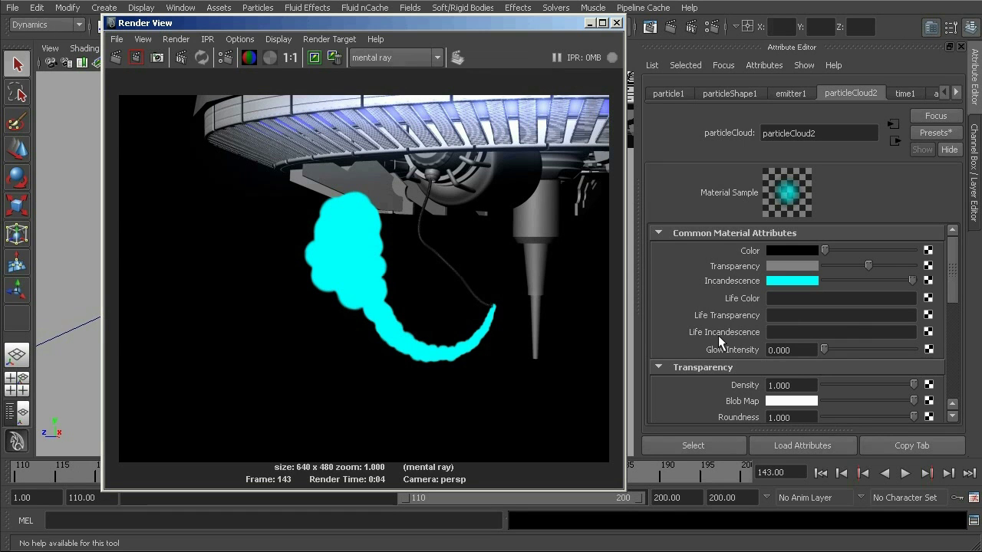
Step: Check the lifespan mode options in the particle shape's lifespan attributes
left_click(723, 92)
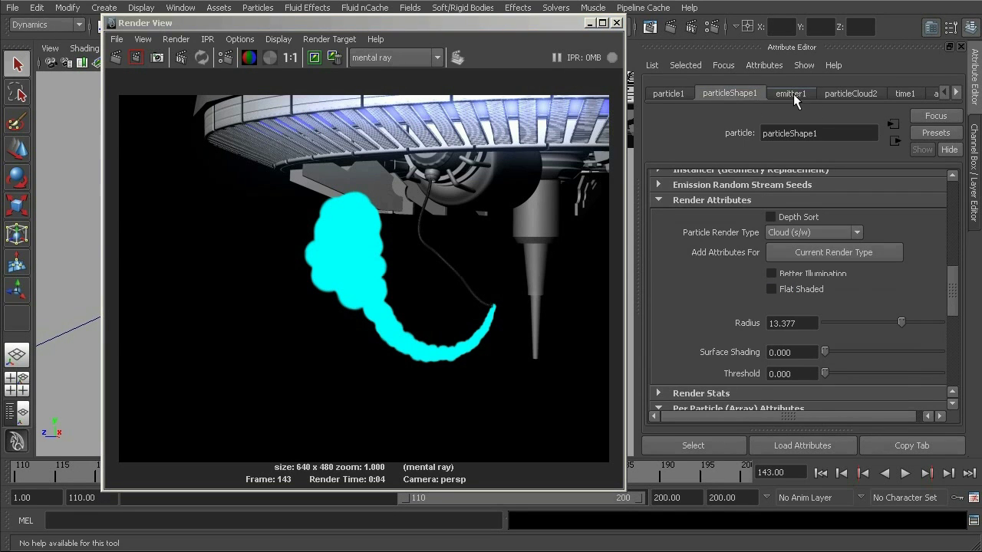
left_click_drag(951, 299, 951, 258)
left_click(789, 263)
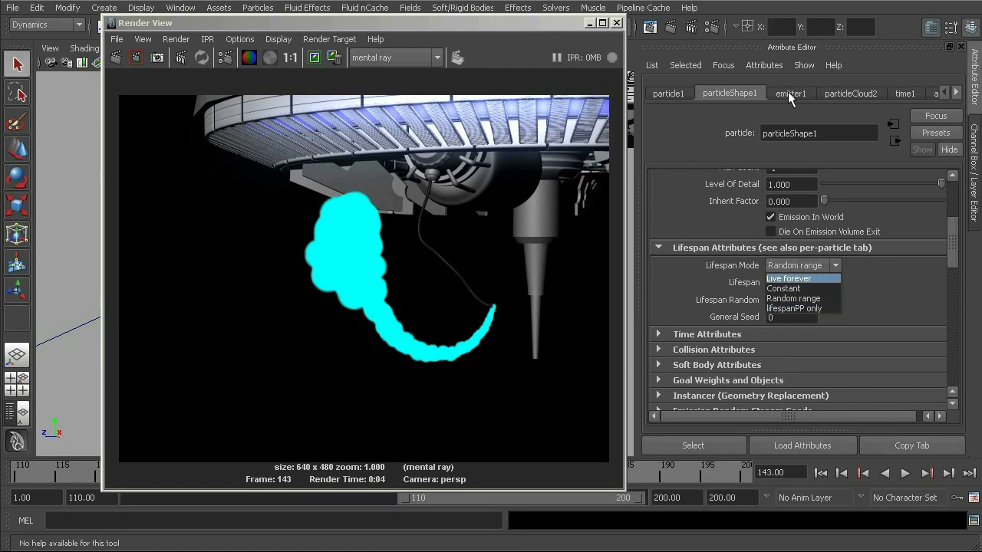
Step: Map a Ramp texture to the particle cloud's Life Incandescence and render frame 143
left_click(845, 93)
left_click(798, 332)
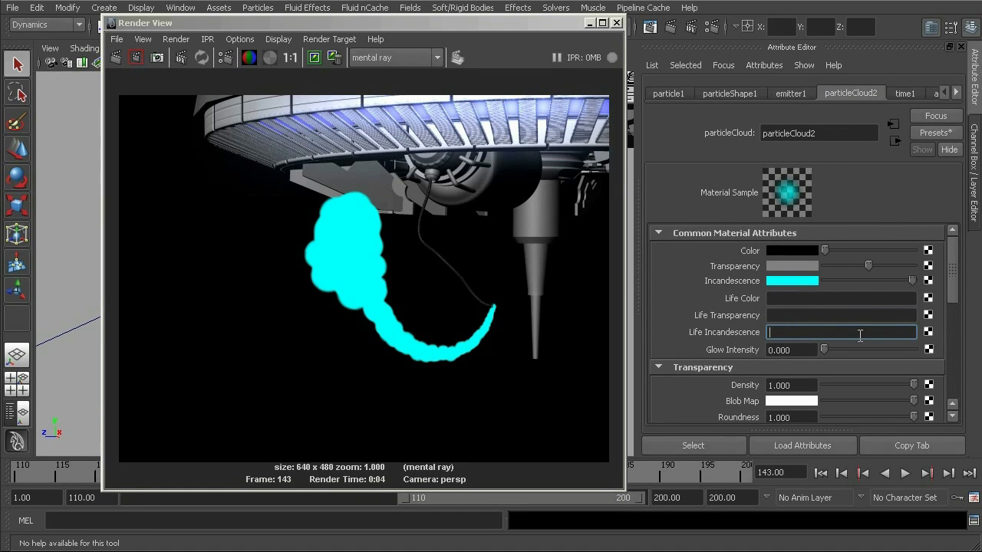
left_click(928, 332)
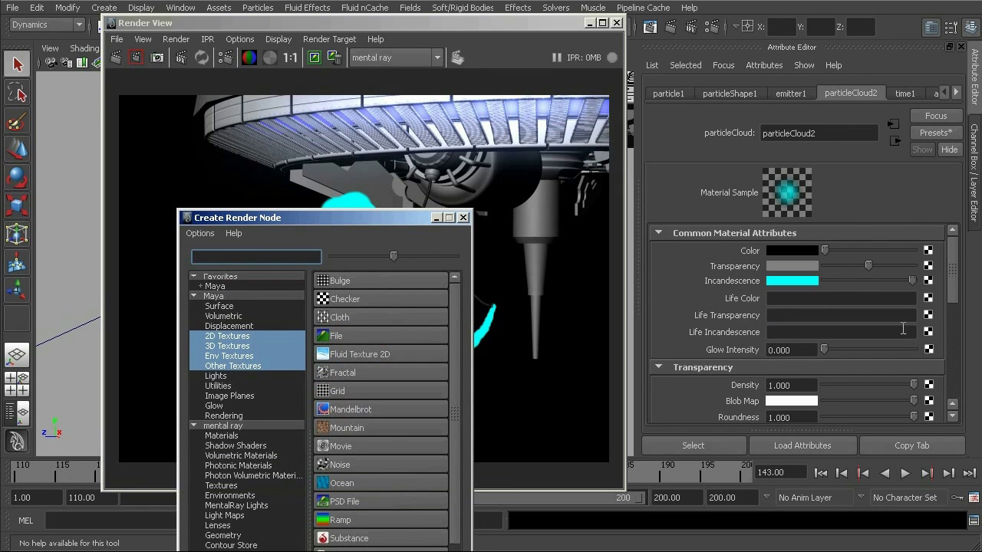
left_click_drag(357, 218, 499, 40)
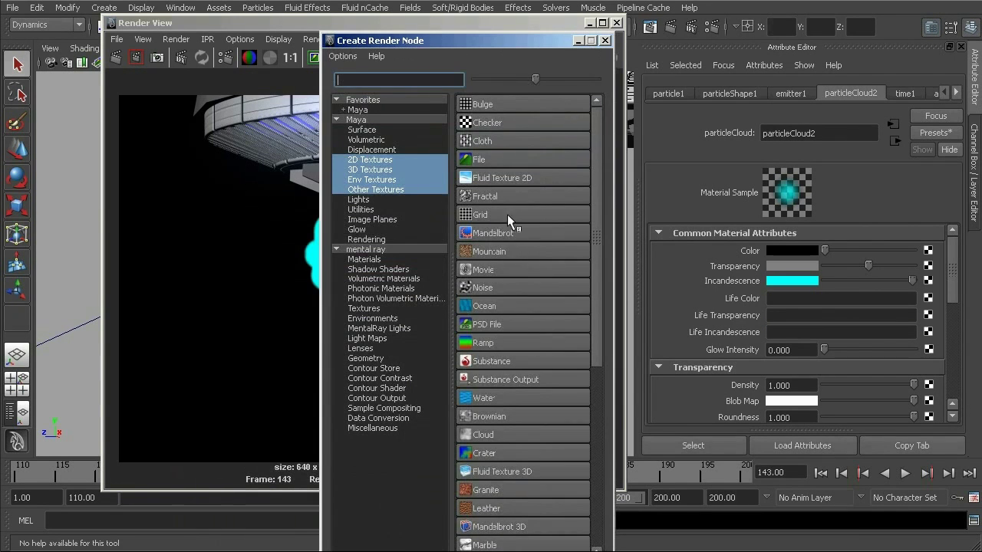
left_click(489, 346)
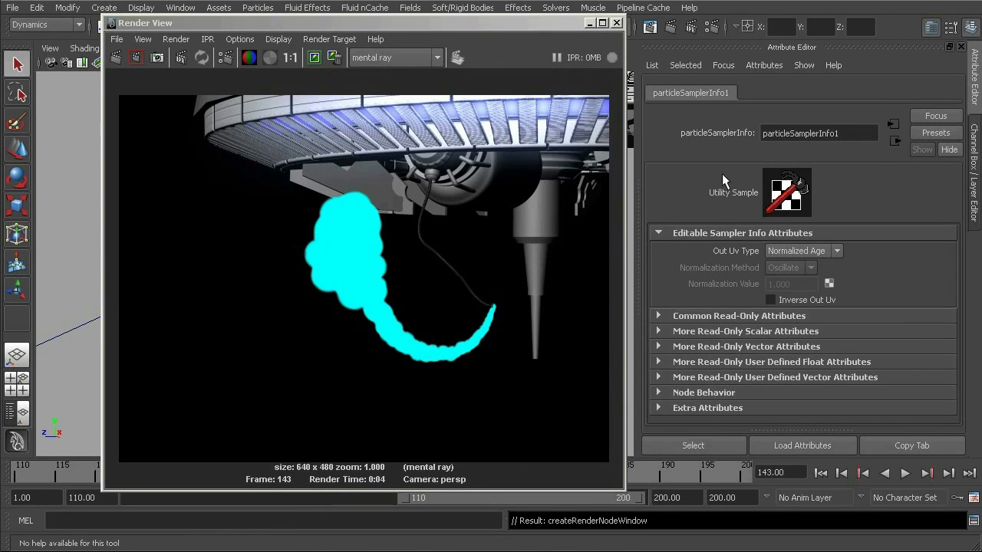
left_click(115, 58)
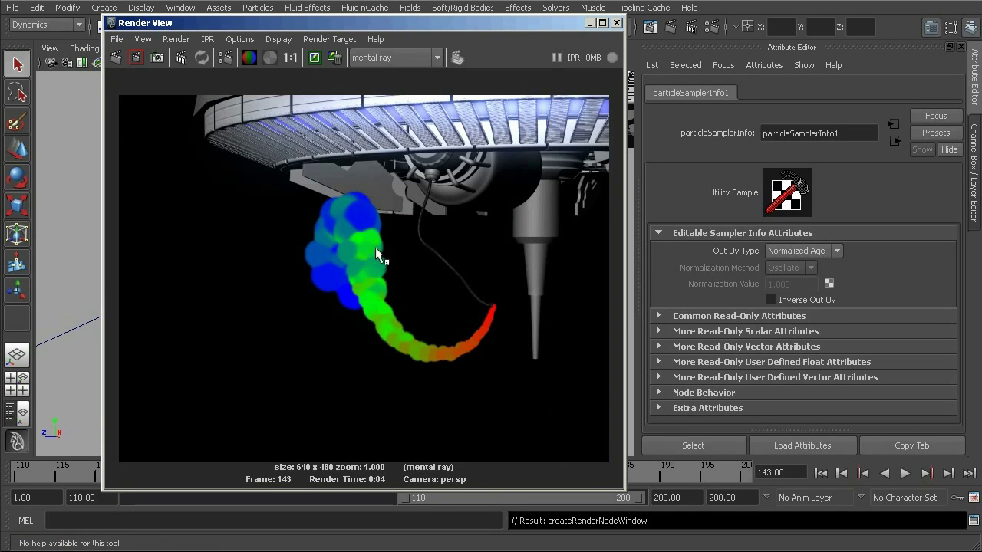
Step: Reselect the particles, open the cloud's Life Incandescence ramp and remove its middle green entry
left_click_drag(498, 22, 495, 72)
left_click(332, 219)
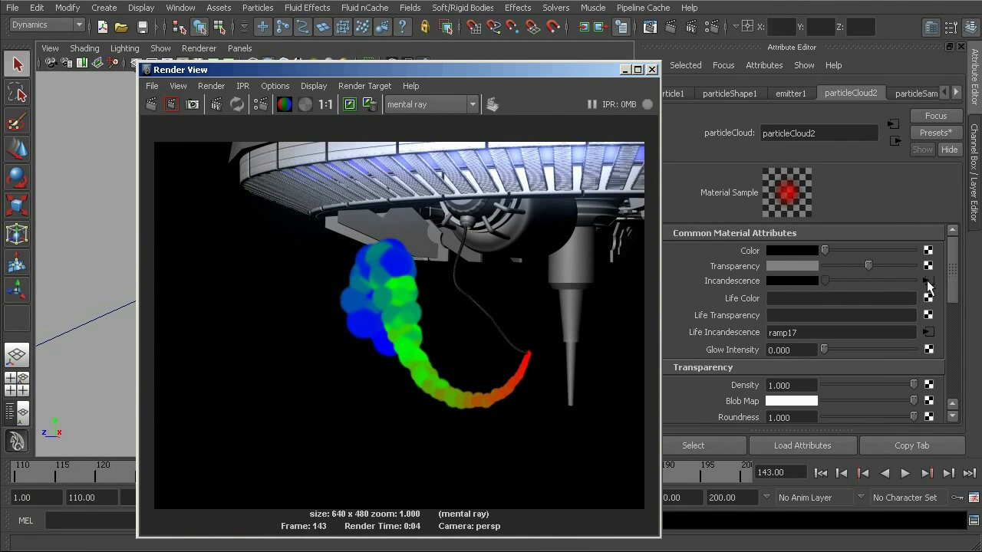
left_click(928, 333)
left_click_drag(953, 337, 959, 298)
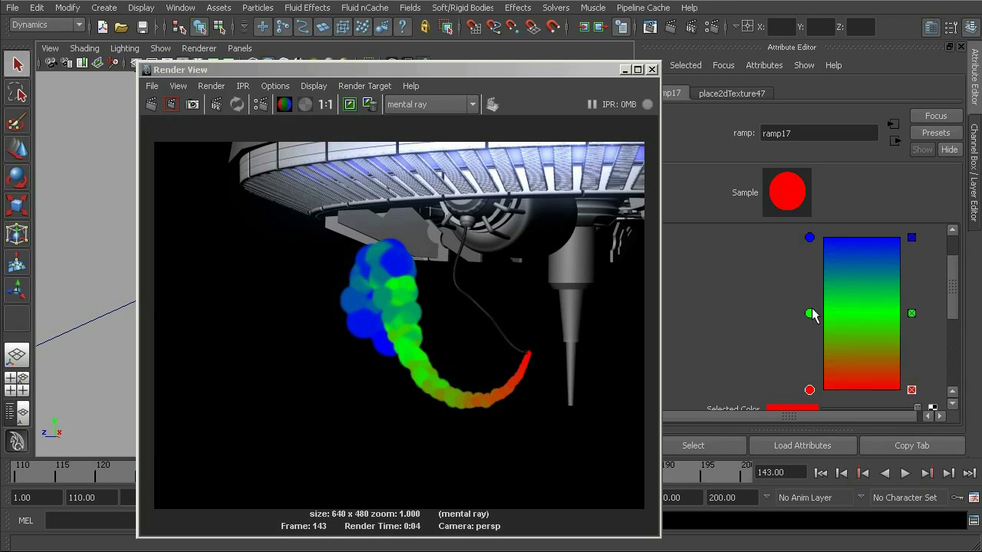
left_click(911, 314)
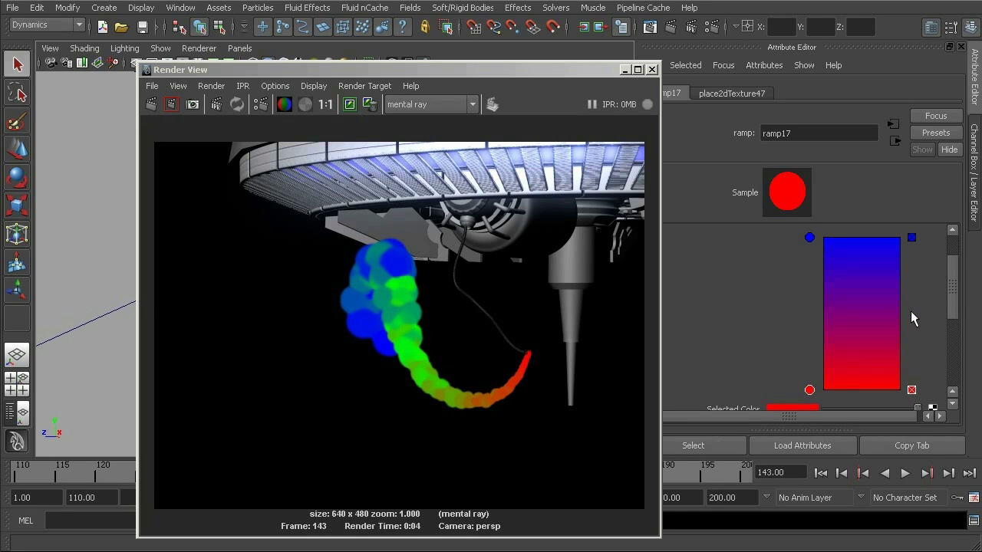
Step: Change the incandescence ramp's red start entry to a soft green with hue 125, saturation 0.471 and value 0.824
left_click_drag(953, 284, 954, 294)
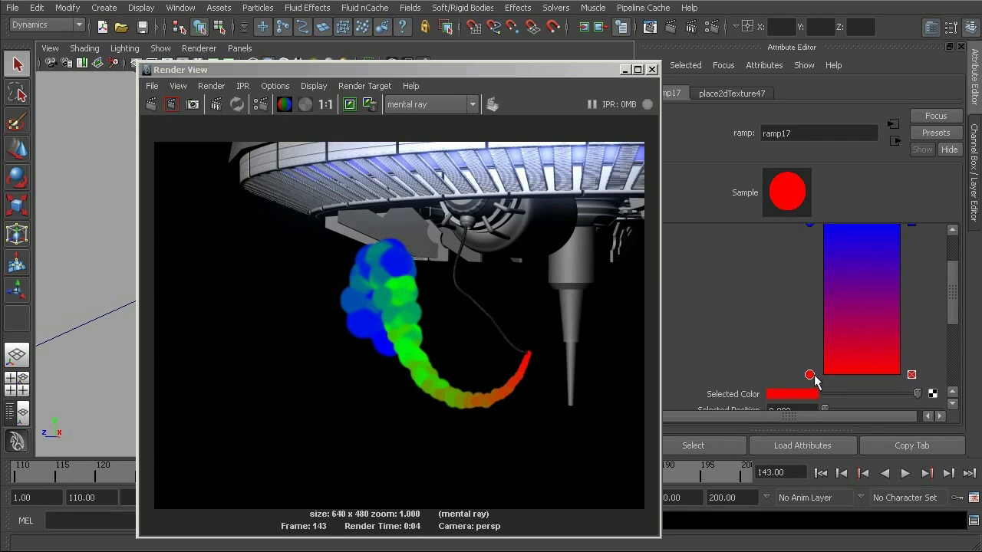
left_click(808, 394)
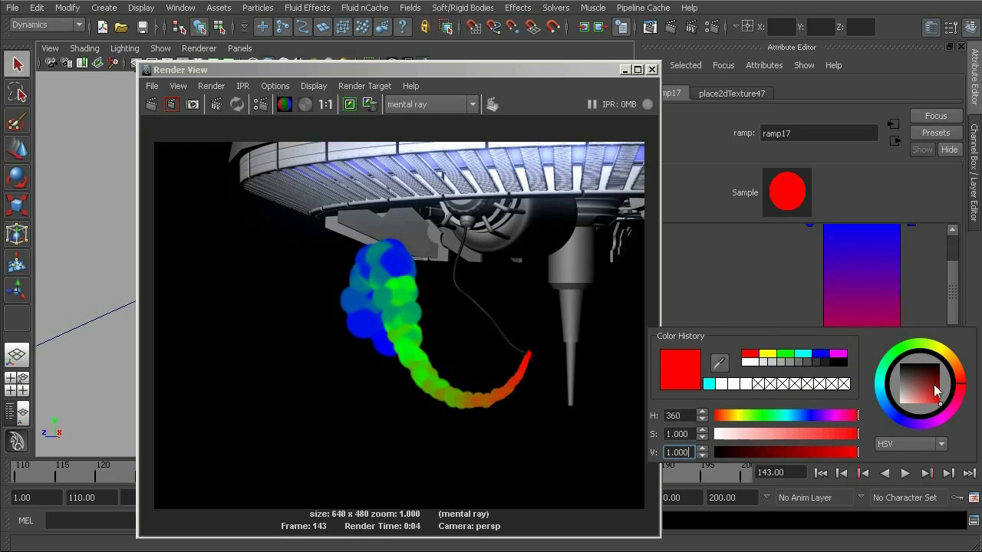
left_click_drag(951, 359, 917, 395)
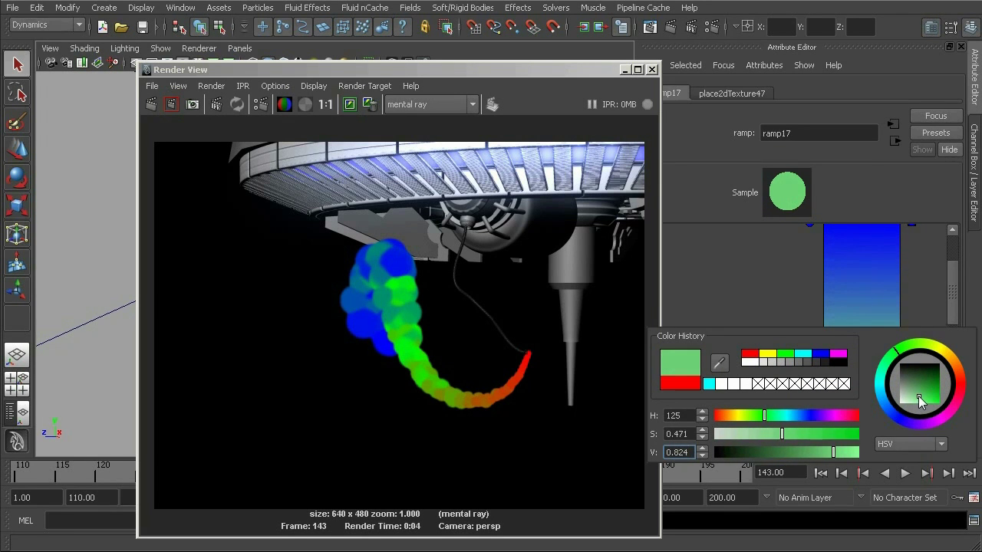
Step: Recolor the incandescence ramp's blue end entry to a very dark green and re-render the frame
left_click(809, 223)
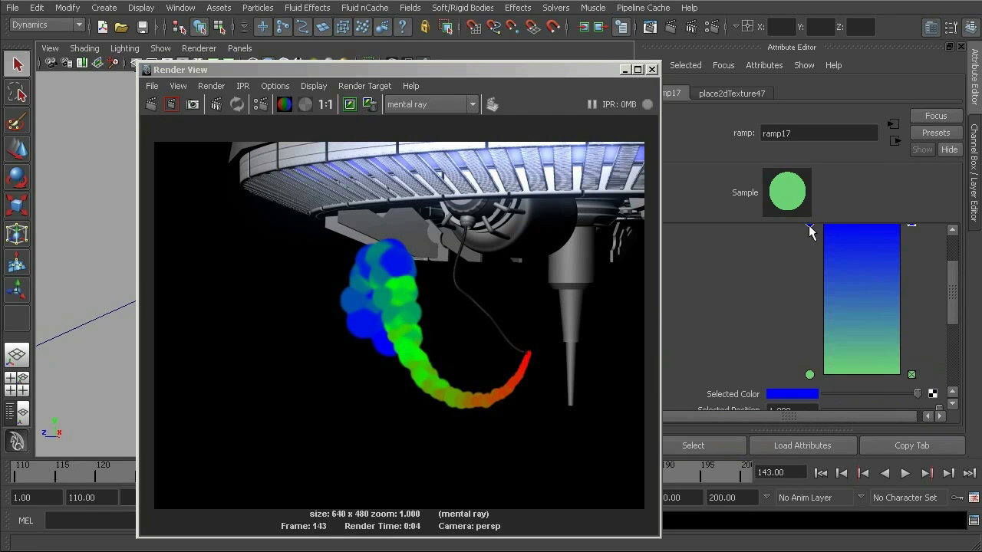
left_click(793, 393)
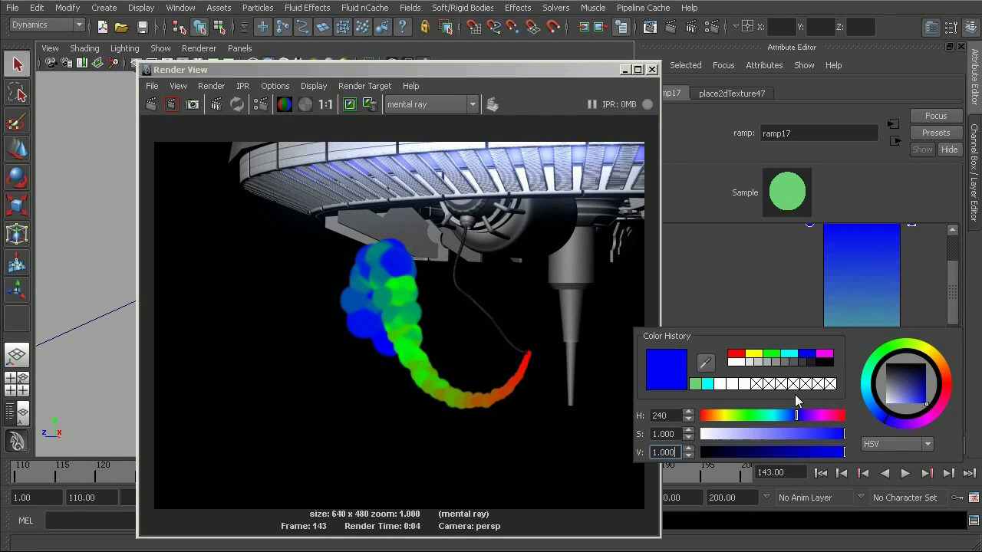
left_click(695, 383)
left_click_drag(742, 452, 792, 435)
left_click_drag(718, 451, 715, 451)
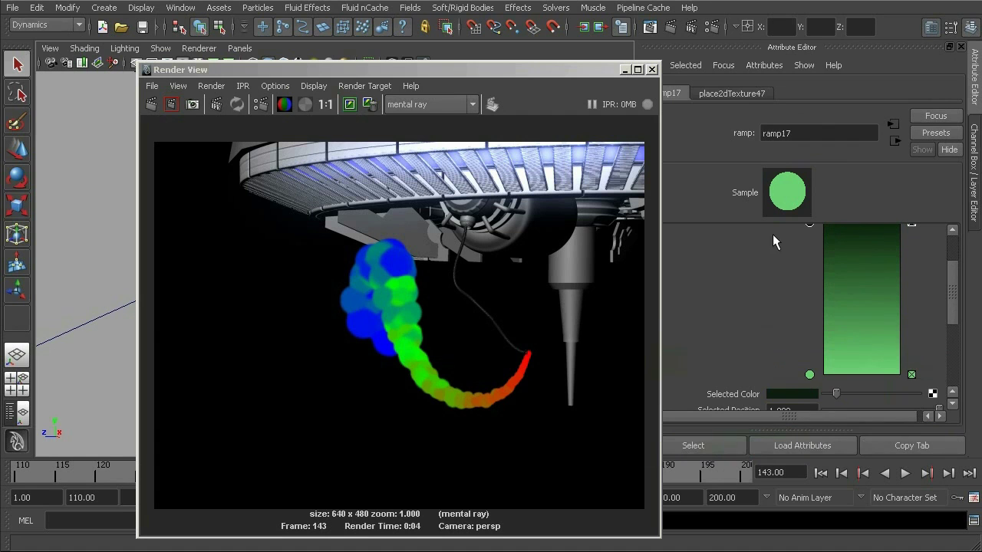
left_click(172, 105)
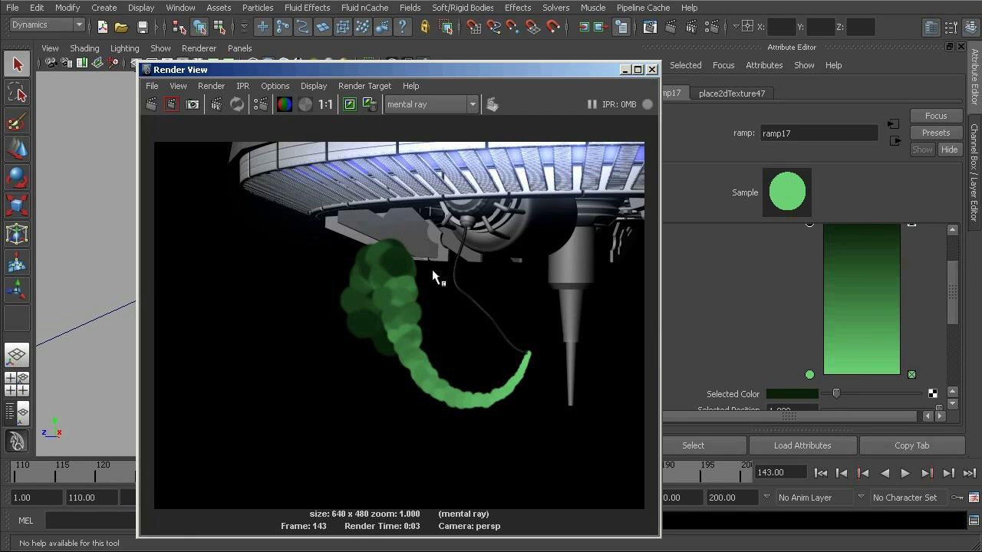
Step: Reselect the particles and map a Ramp texture to their particle cloud's Life Transparency
left_click_drag(457, 75, 605, 67)
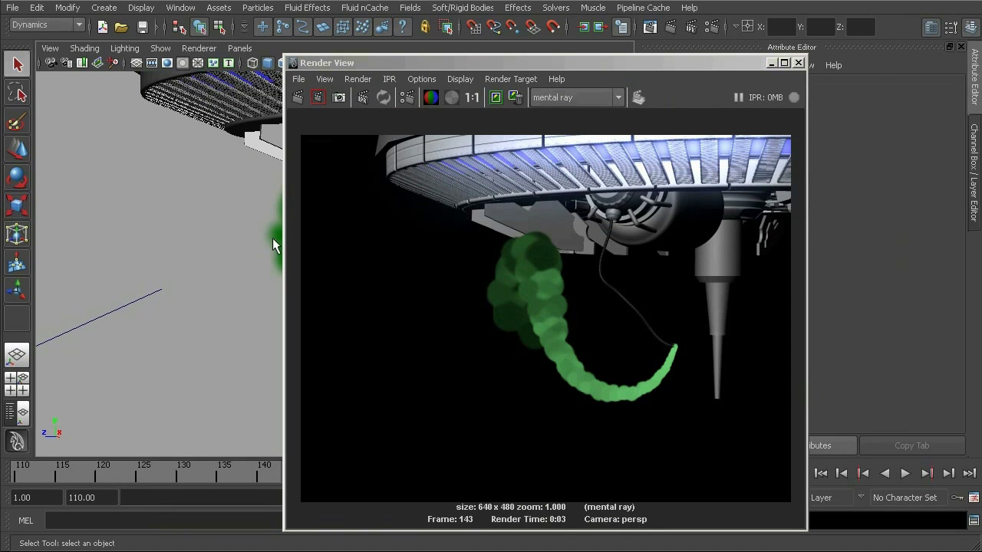
left_click_drag(500, 67, 307, 48)
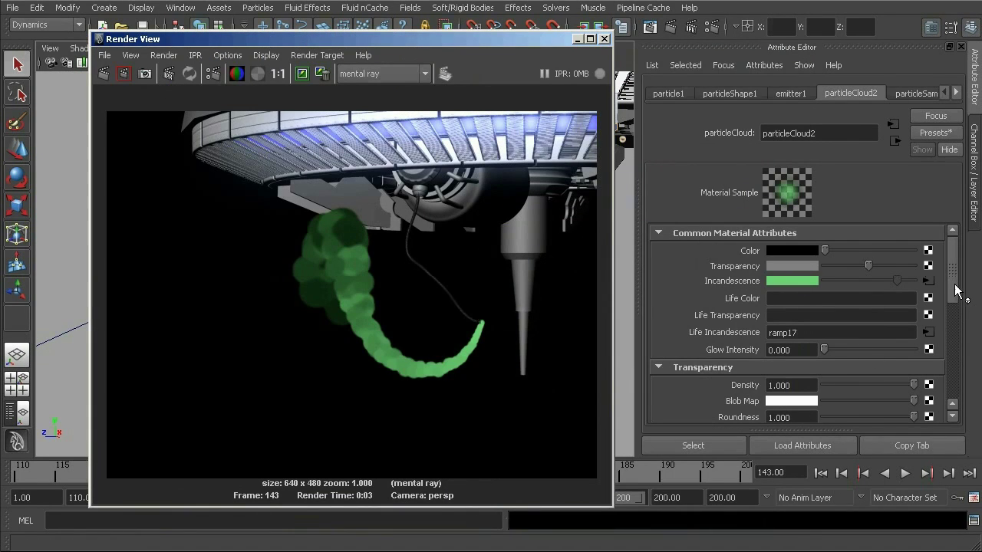
scroll(956, 297, "down", 2)
scroll(956, 297, "up", 2)
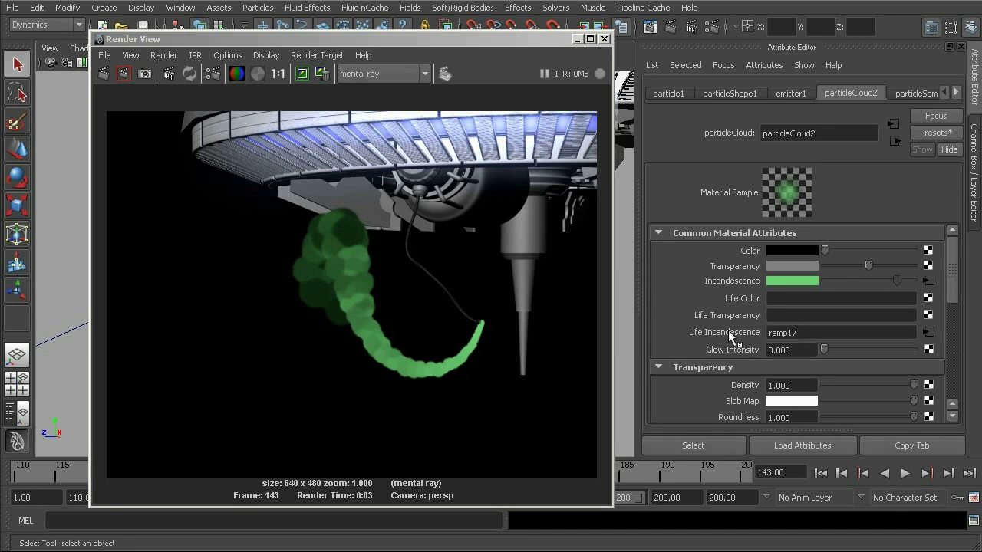
double_click(802, 333)
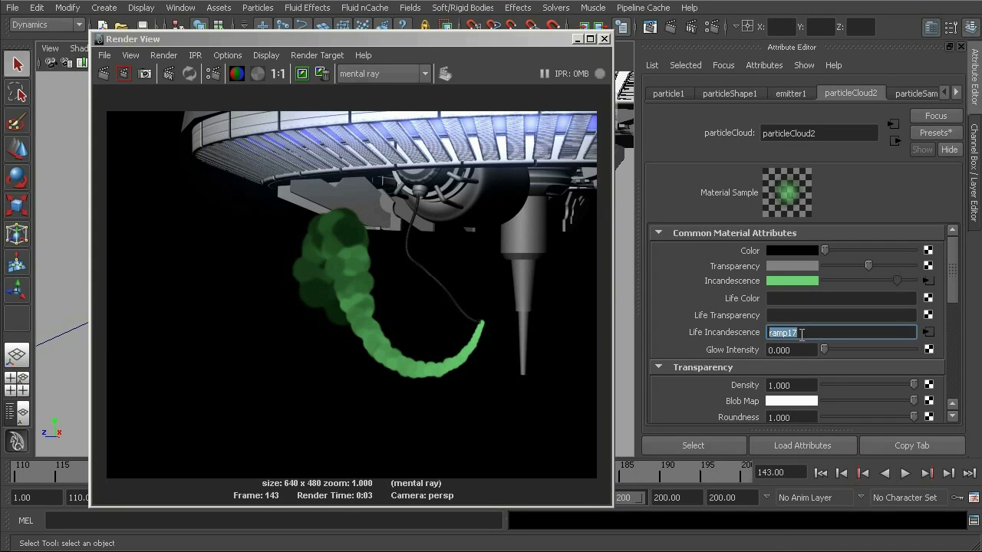
left_click(802, 315)
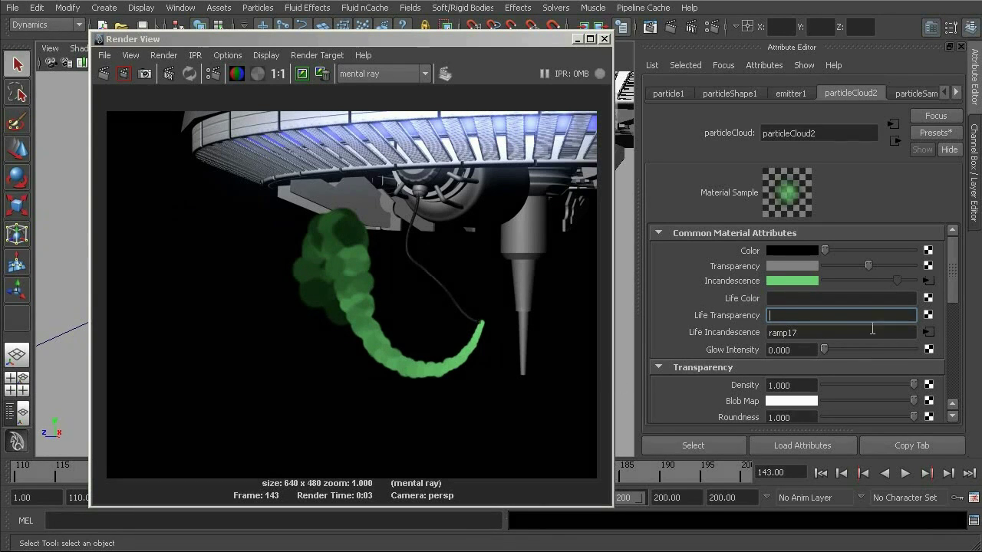
left_click(928, 315)
left_click_drag(373, 224, 510, 54)
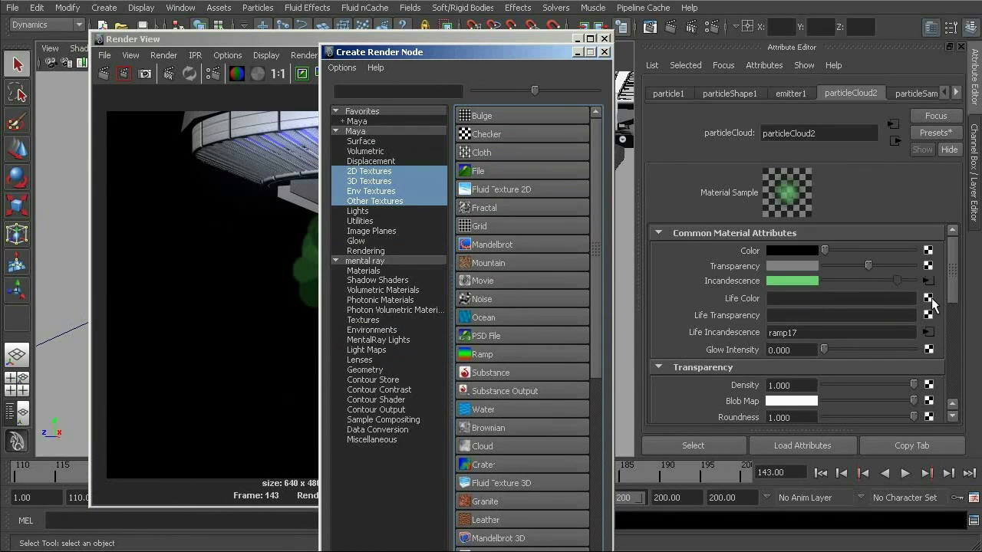
left_click(491, 354)
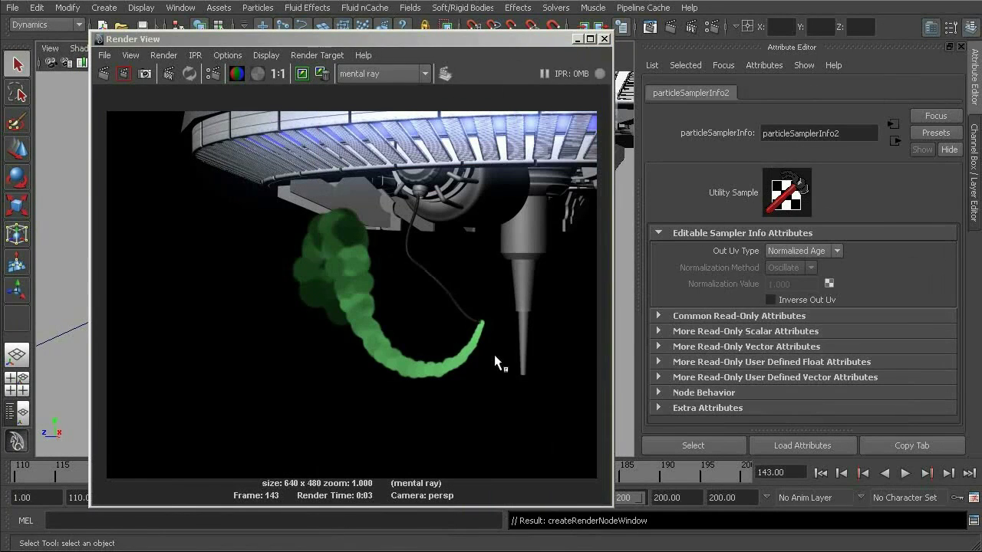
Step: Reselect the particles, open the cloud's Life Transparency ramp and render the frame with its default colors
left_click_drag(478, 33, 658, 29)
left_click_drag(457, 37, 508, 34)
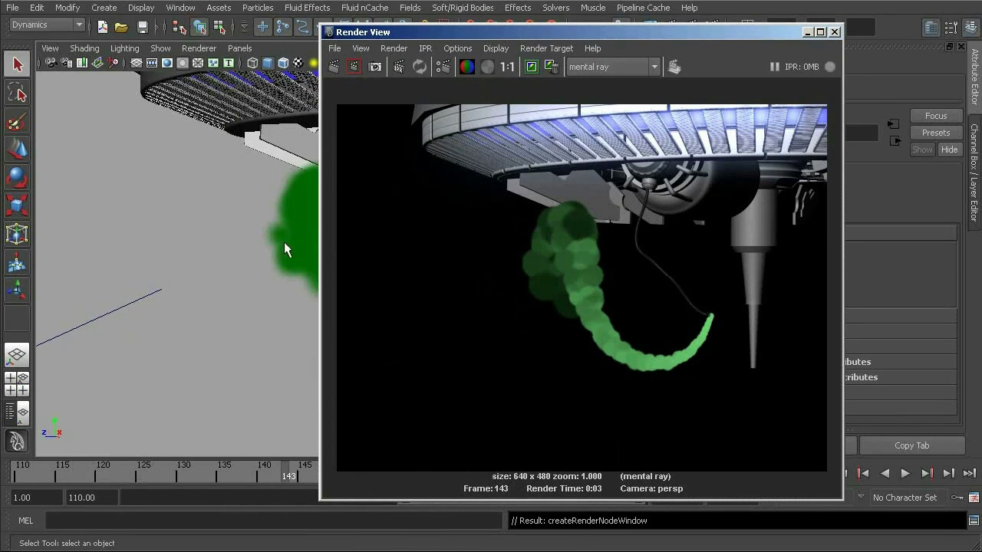
left_click_drag(585, 32, 336, 40)
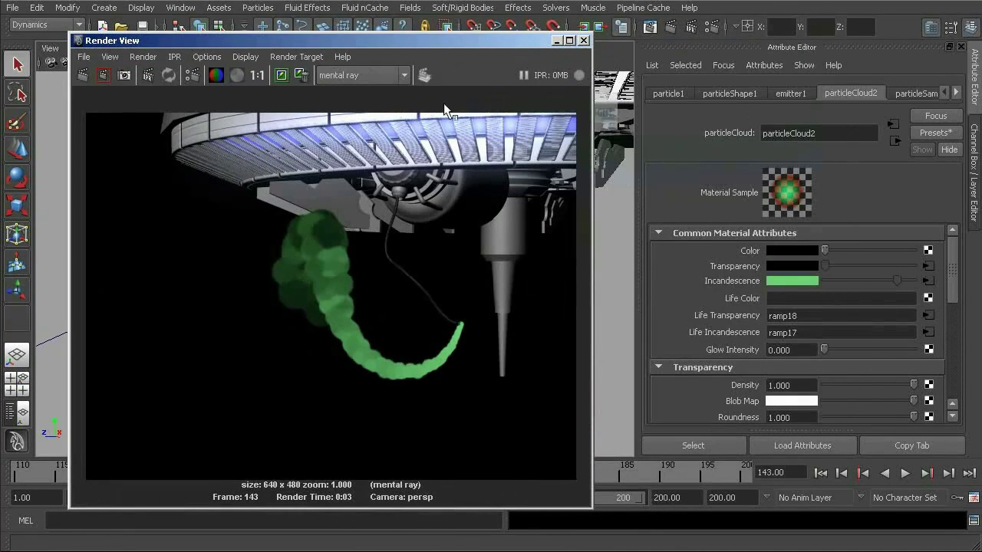
left_click(926, 314)
scroll(955, 302, "up", 1)
scroll(956, 301, "up", 1)
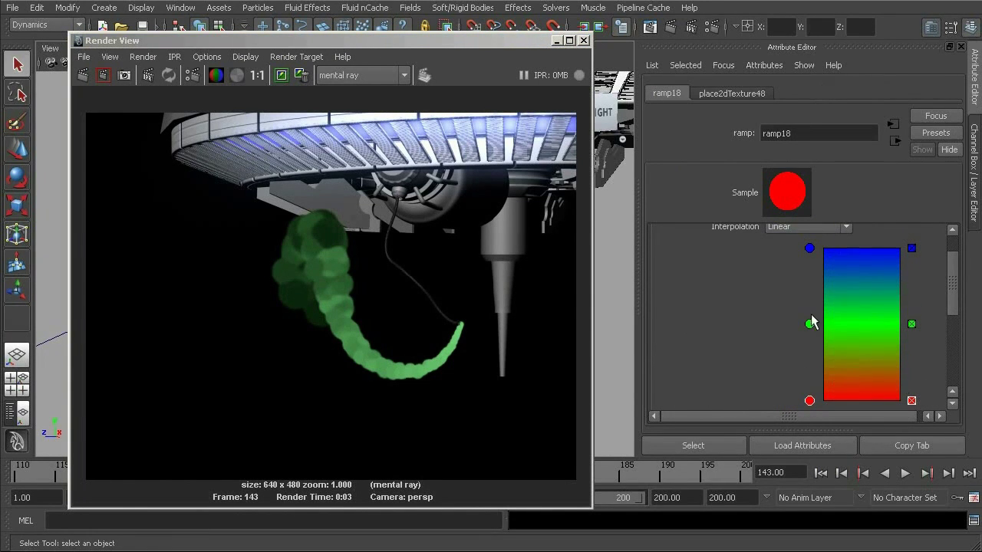
left_click(85, 75)
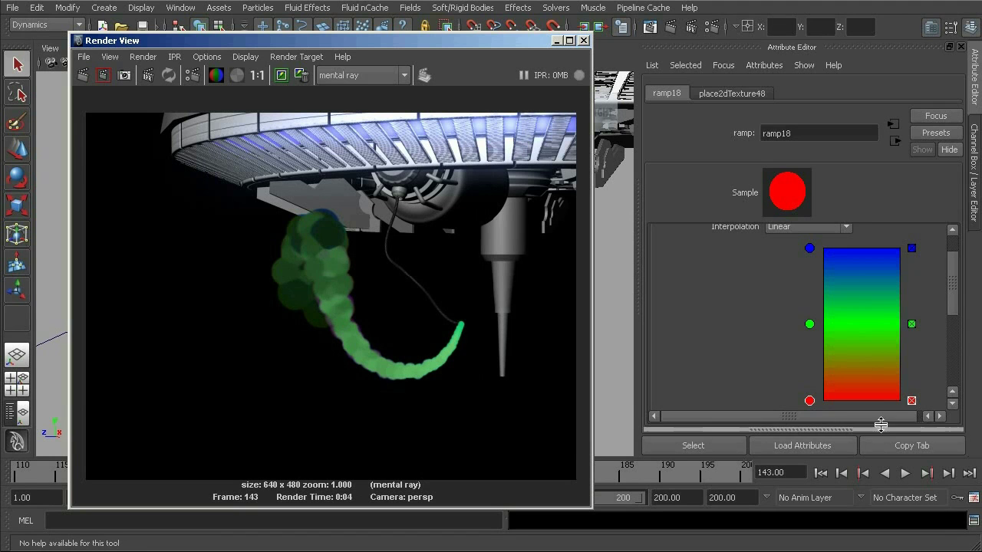
Step: Remove the transparency ramp's middle green entry and set its red start entry to black
left_click(911, 324)
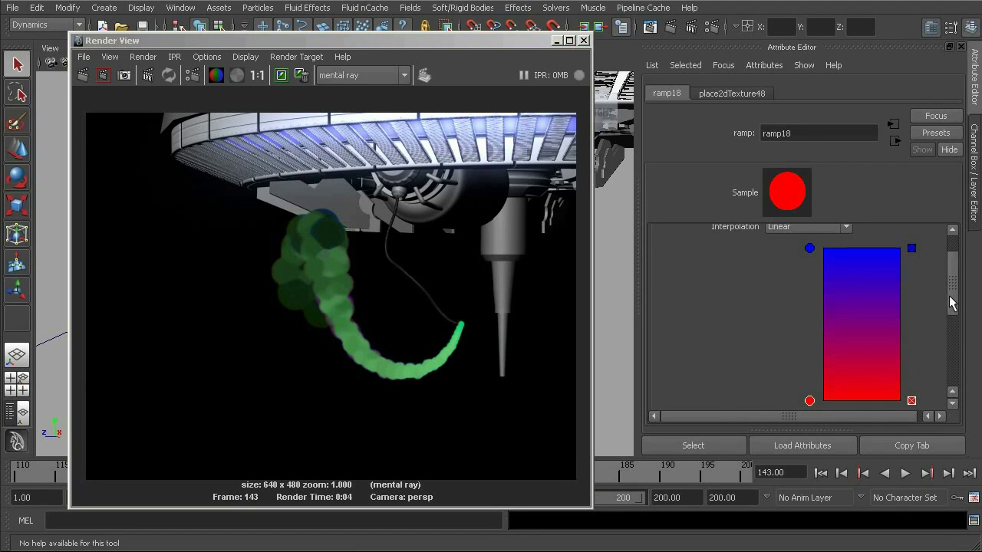
scroll(951, 303, "down", 1)
mouse_move(836, 399)
left_mouse_down()
mouse_move(817, 395)
mouse_move(918, 400)
mouse_move(822, 395)
left_mouse_up()
scroll(951, 301, "up", 1)
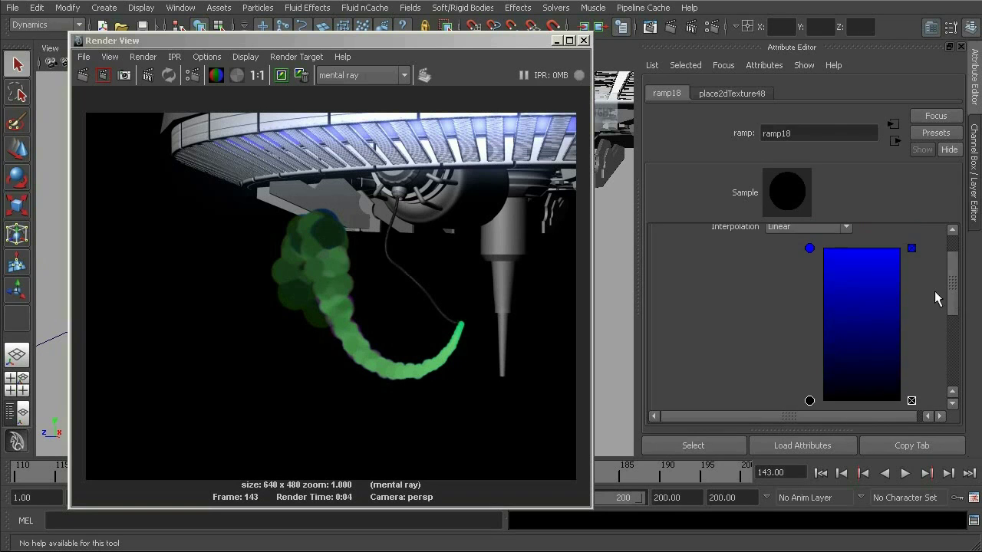
Step: Set the transparency ramp's blue end entry to white
left_click(810, 248)
left_click_drag(954, 282, 957, 300)
mouse_move(917, 363)
left_mouse_down()
mouse_move(825, 364)
mouse_move(917, 364)
left_mouse_up()
scroll(957, 310, "up", 1)
left_click_drag(957, 310, 957, 299)
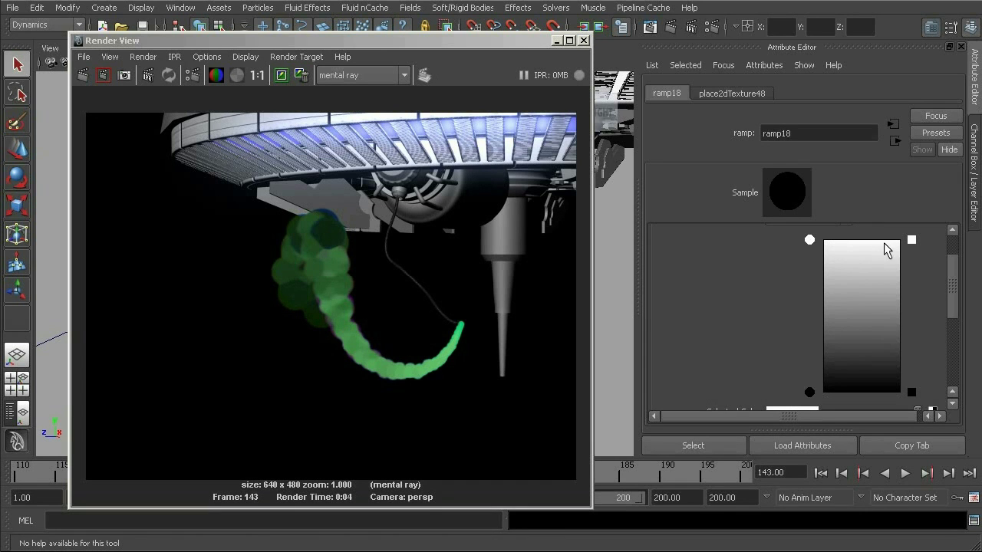
Step: Set the transparency ramp's interpolation to Exponential Down and re-render the frame
scroll(953, 274, "up", 2)
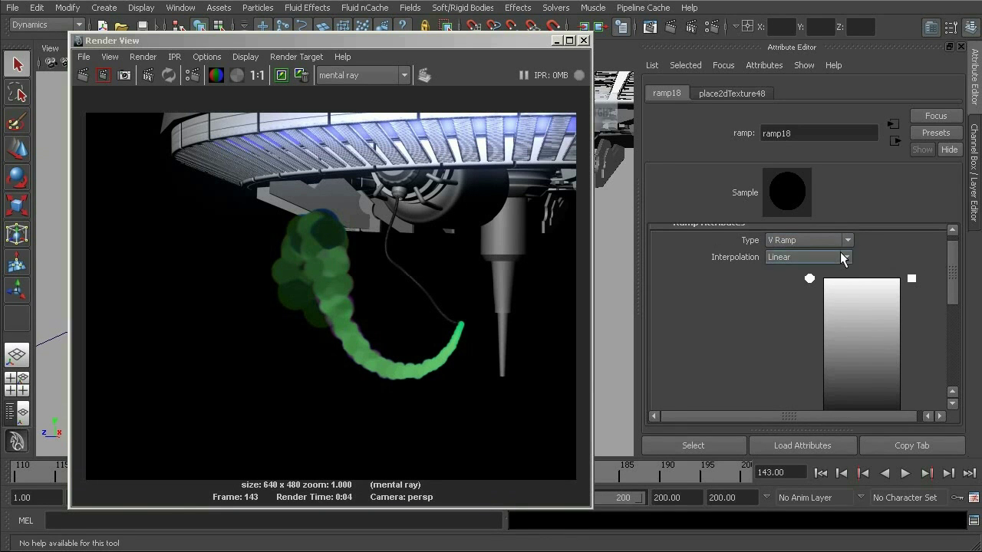
left_click(843, 256)
left_click(817, 286)
left_click(821, 256)
left_click(820, 291)
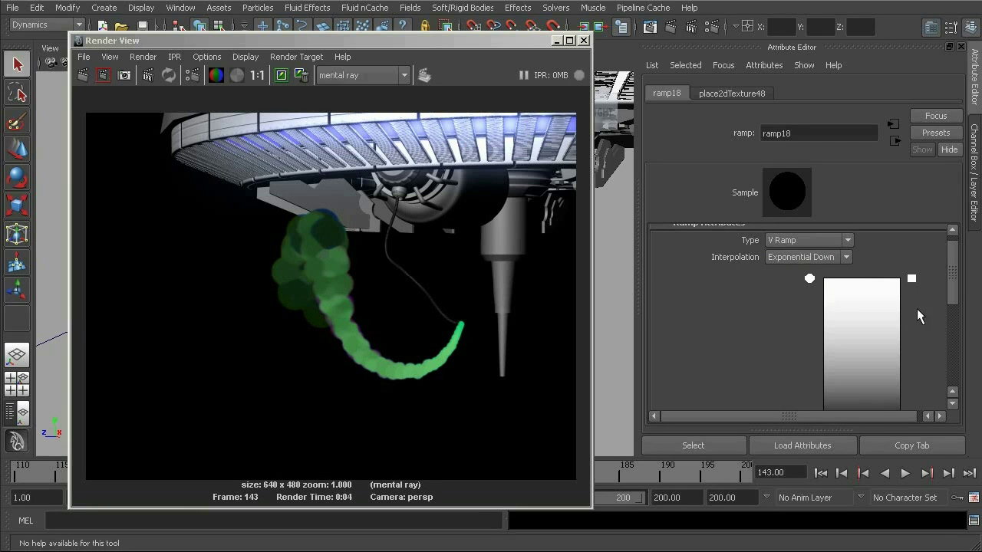
scroll(956, 285, "down", 2)
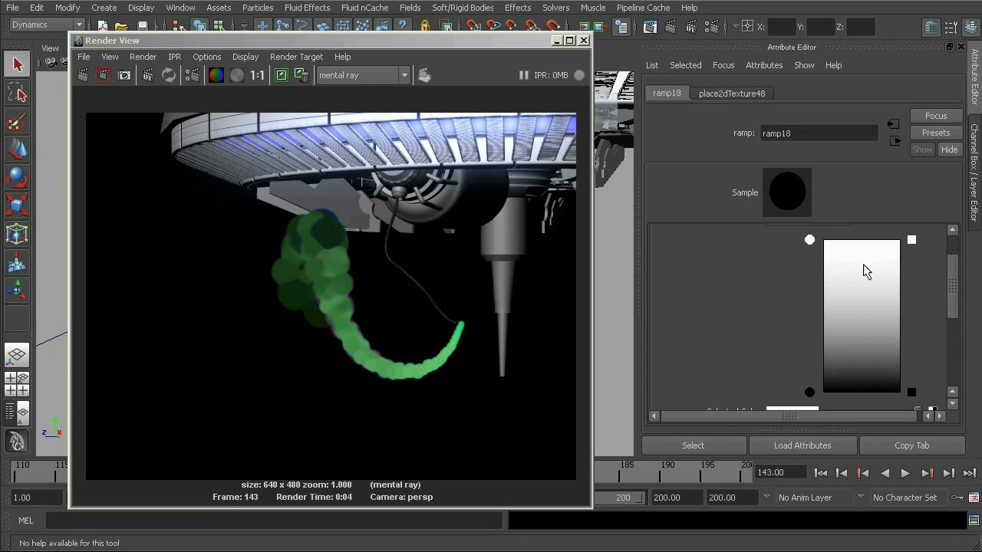
left_click(83, 76)
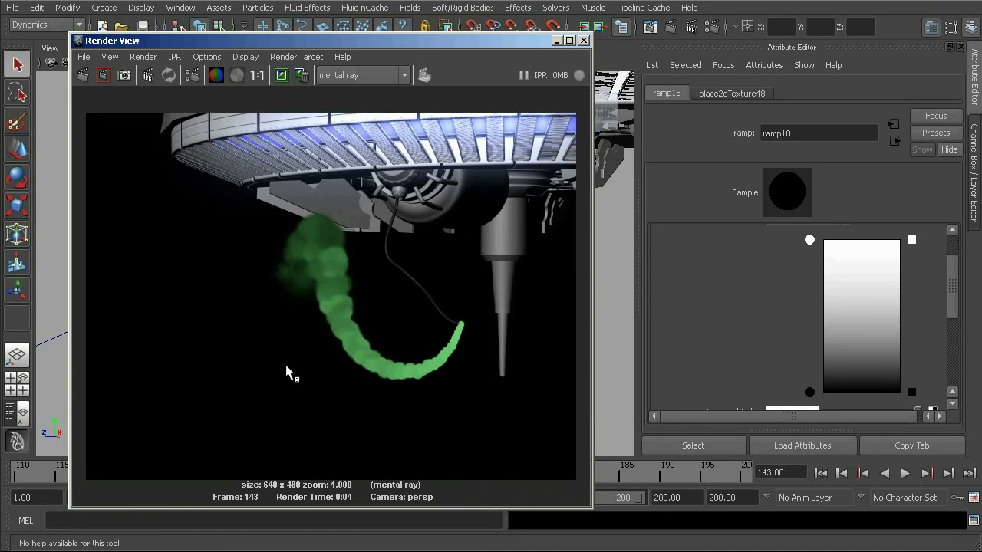
Step: Rename the particle cloud material as fuelParticle_mat
right_click_drag(250, 341, 575, 423, "alt")
right_click_drag(522, 376, 501, 391, "alt")
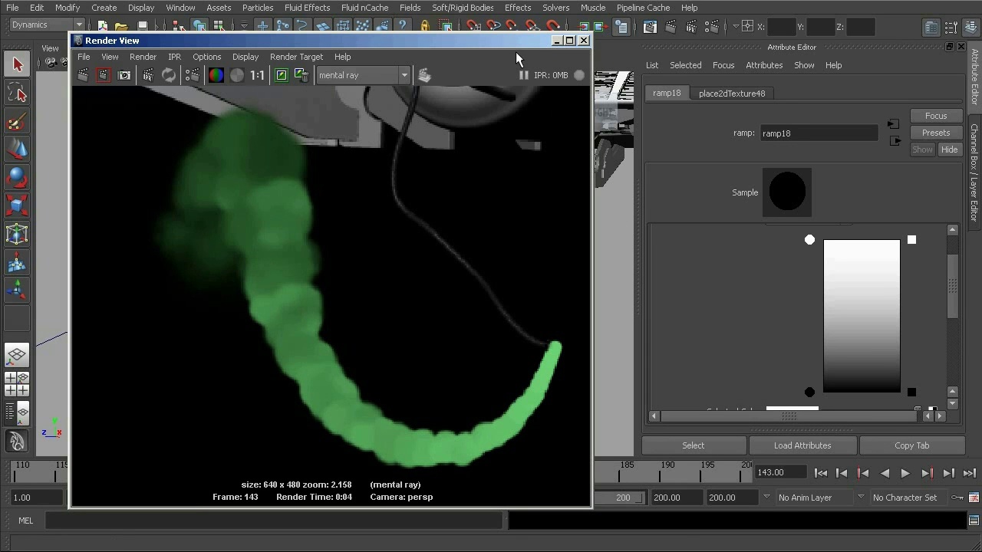
left_click_drag(333, 44, 375, 59)
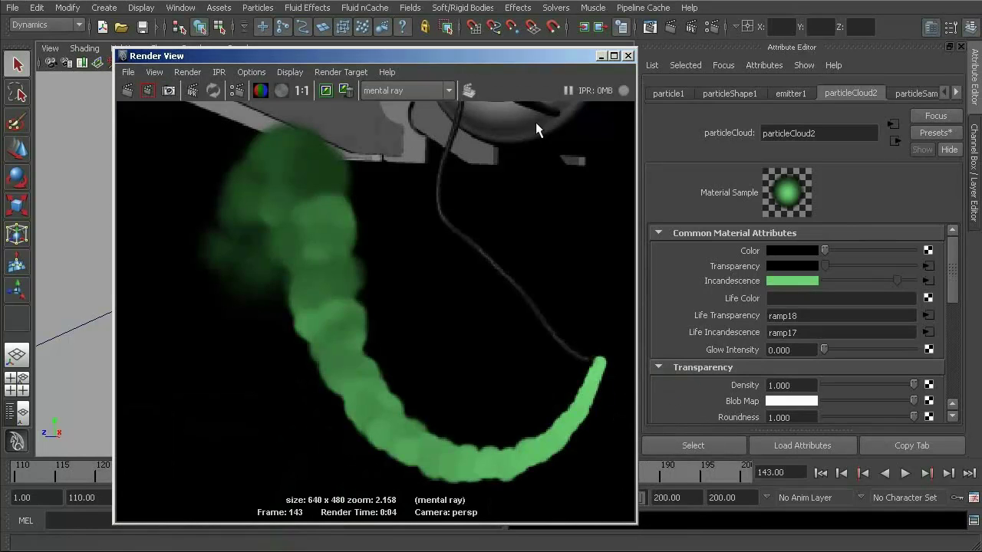
double_click(828, 132)
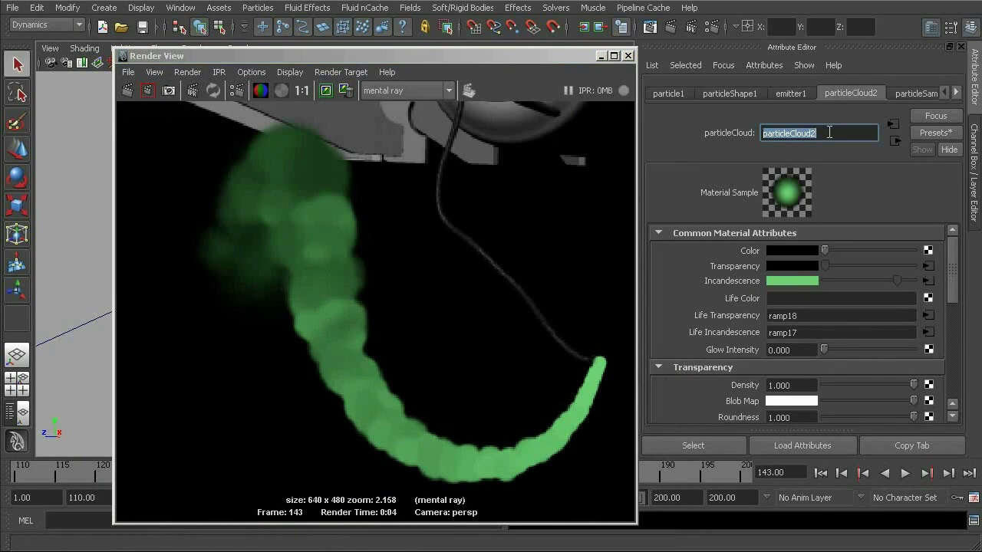
type("fuelPar")
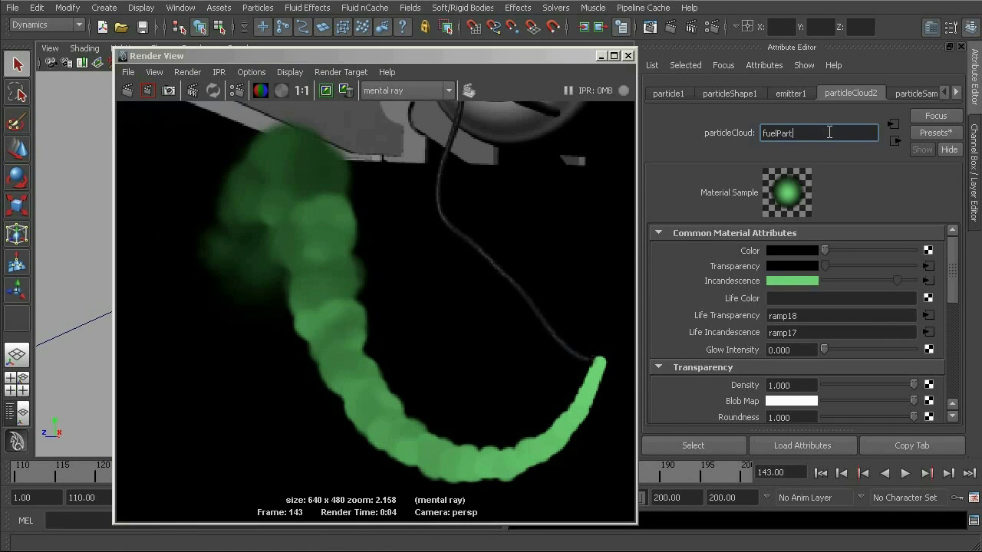
type("t")
key("Return")
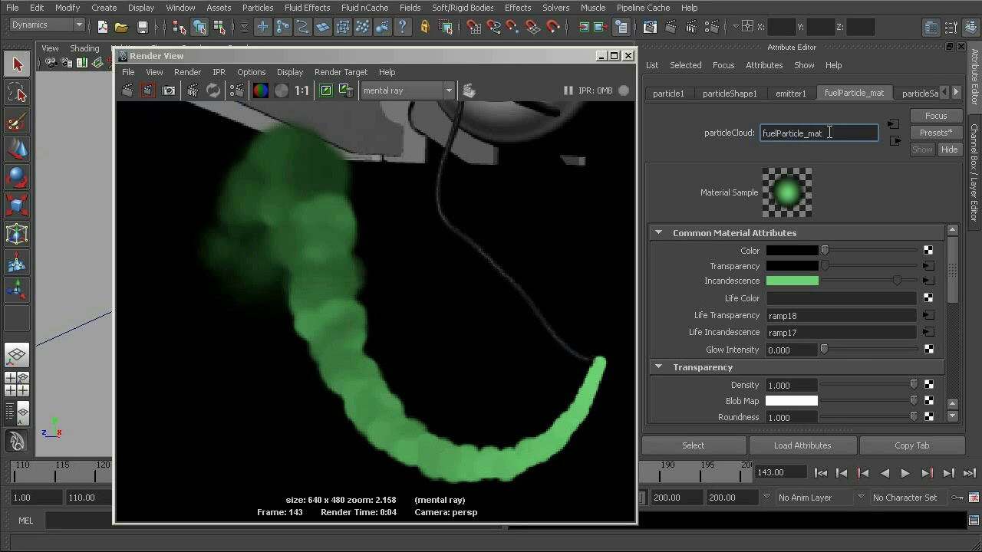
left_click_drag(826, 139, 715, 152)
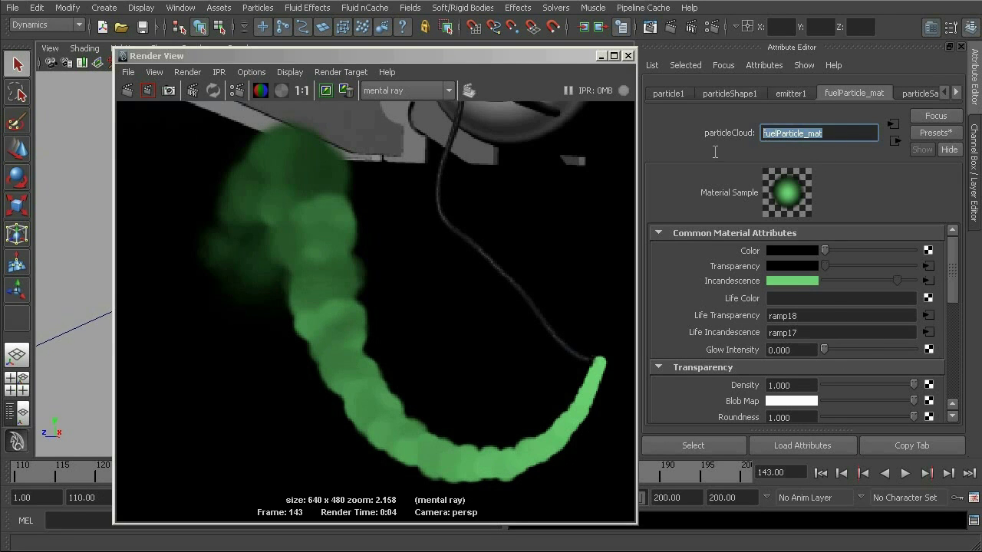
left_click(856, 133)
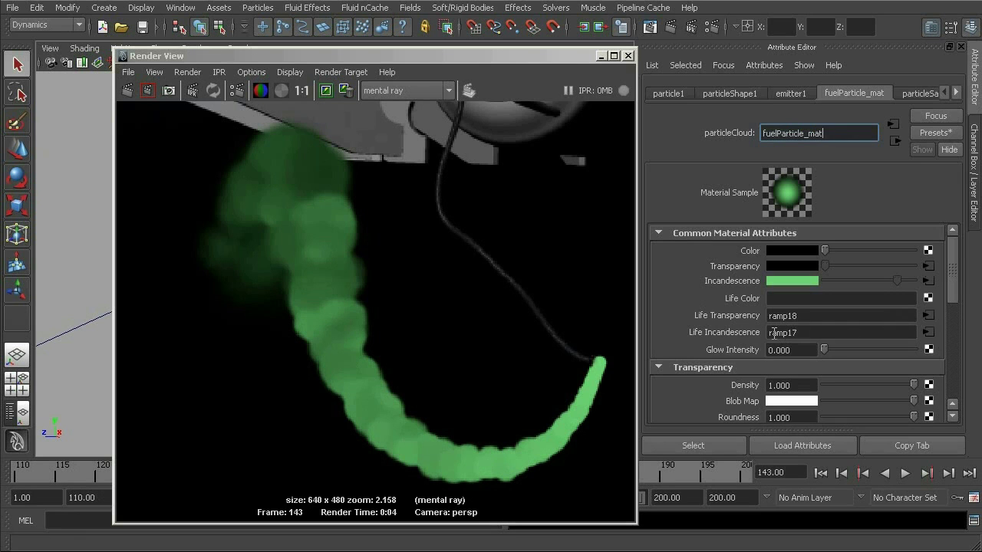
Step: Map a Fractal texture onto the green start color of the Life Incandescence ramp and re-render the frame
left_click(928, 332)
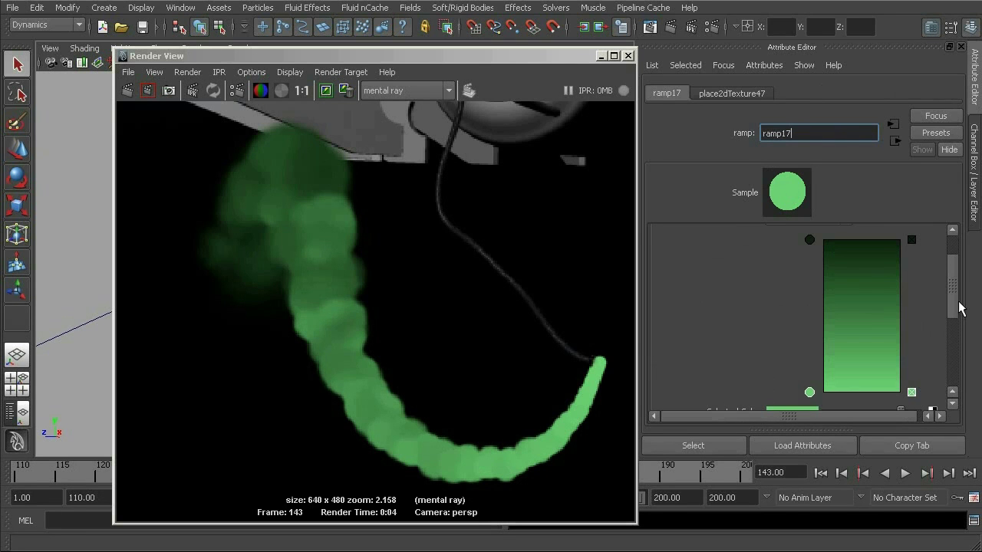
scroll(953, 306, "down", 1)
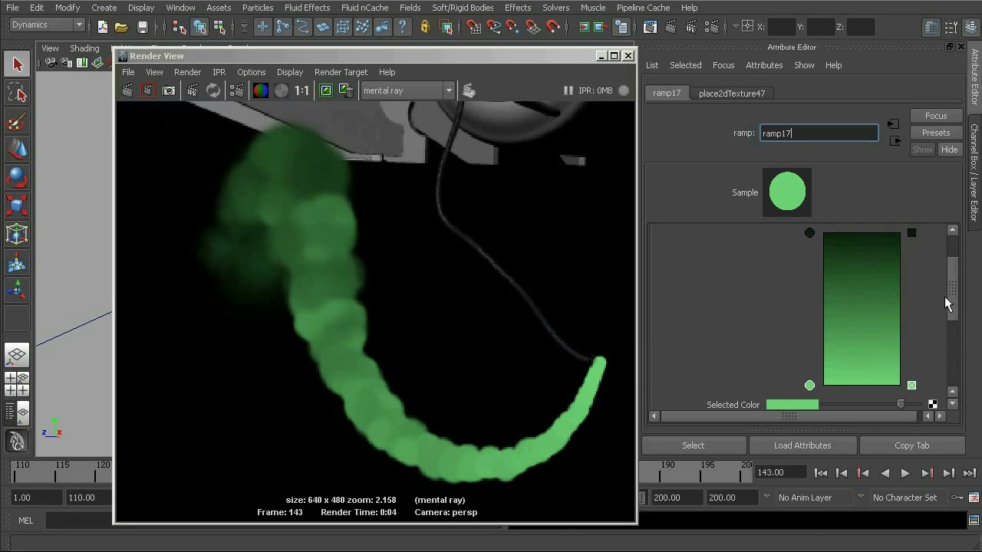
scroll(950, 299, "down", 1)
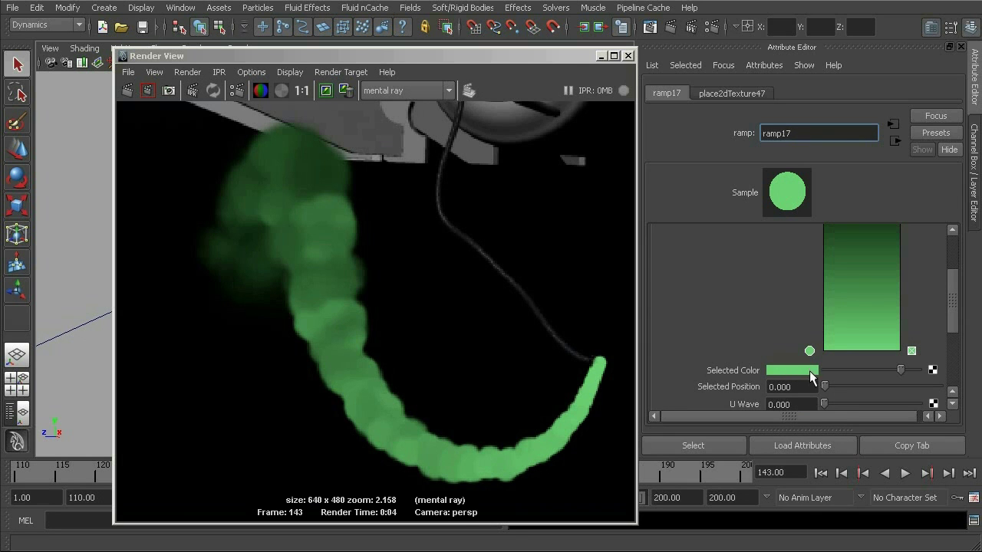
left_click(933, 371)
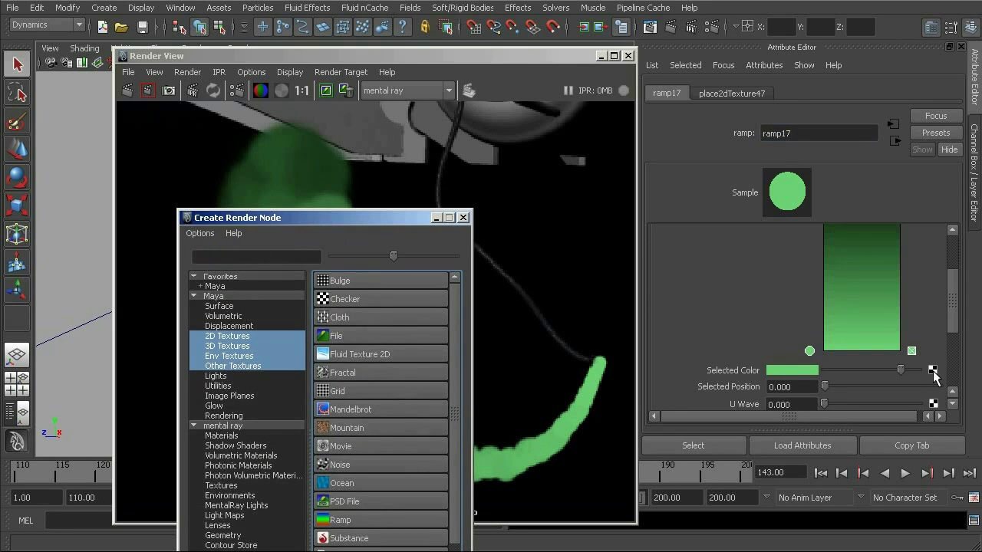
left_click_drag(390, 220, 549, 30)
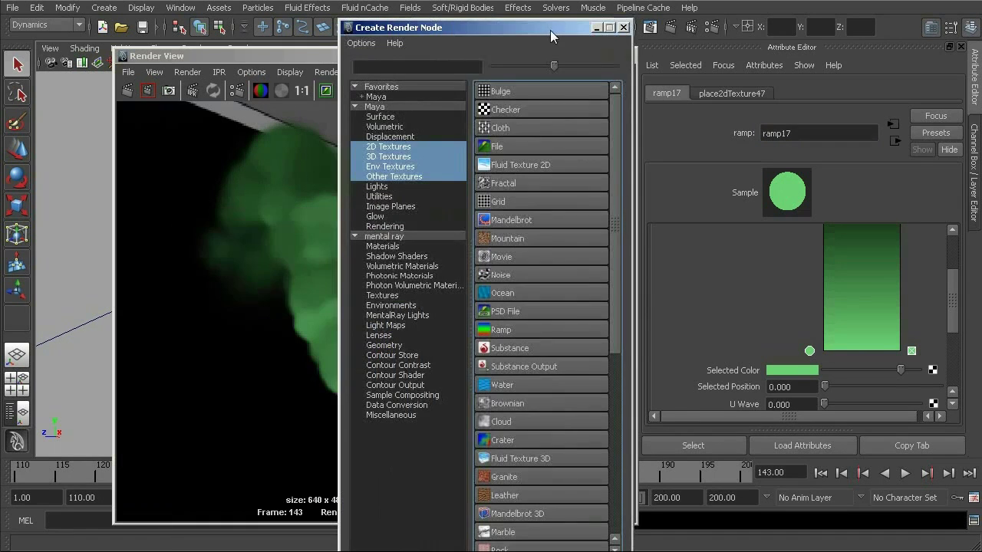
left_click(526, 182)
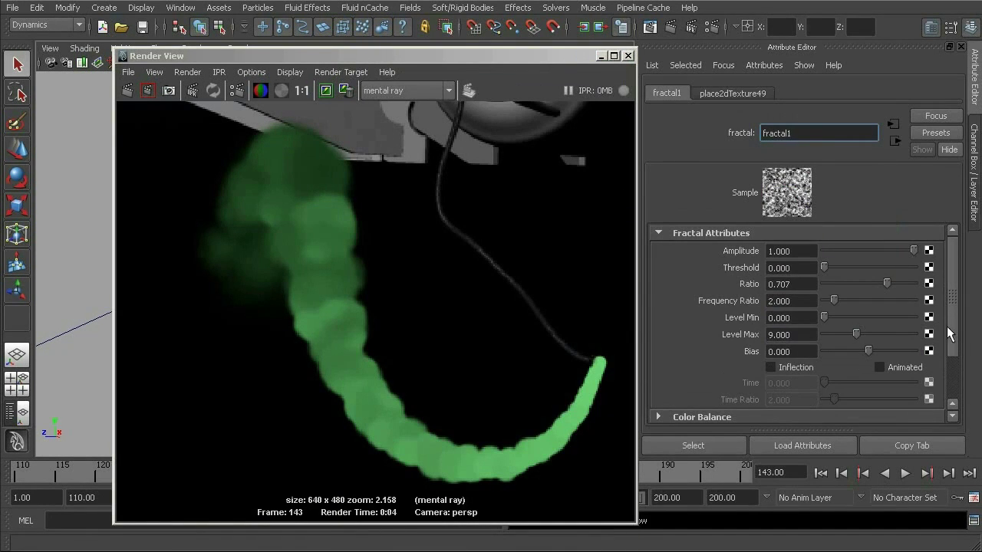
left_click(130, 90)
left_click(131, 90)
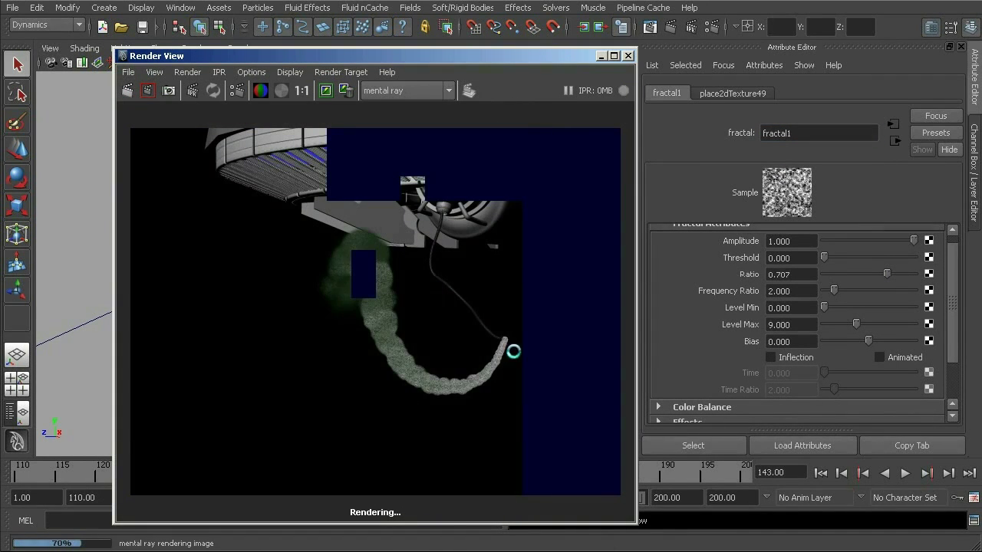
scroll(389, 365, "up", 5)
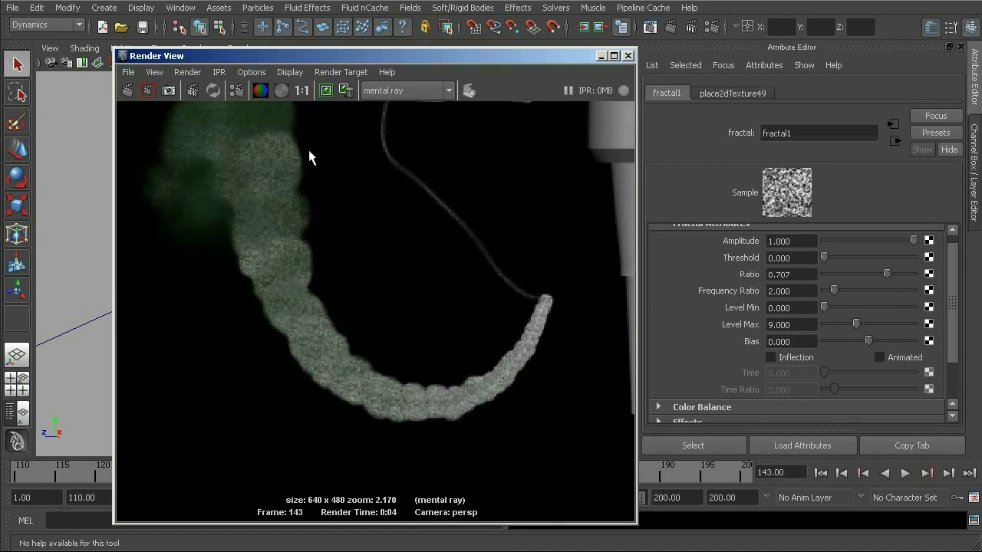
Step: Set the fractal's Color Gain to the light green from the color history and re-render the frame
left_click_drag(957, 296, 872, 363)
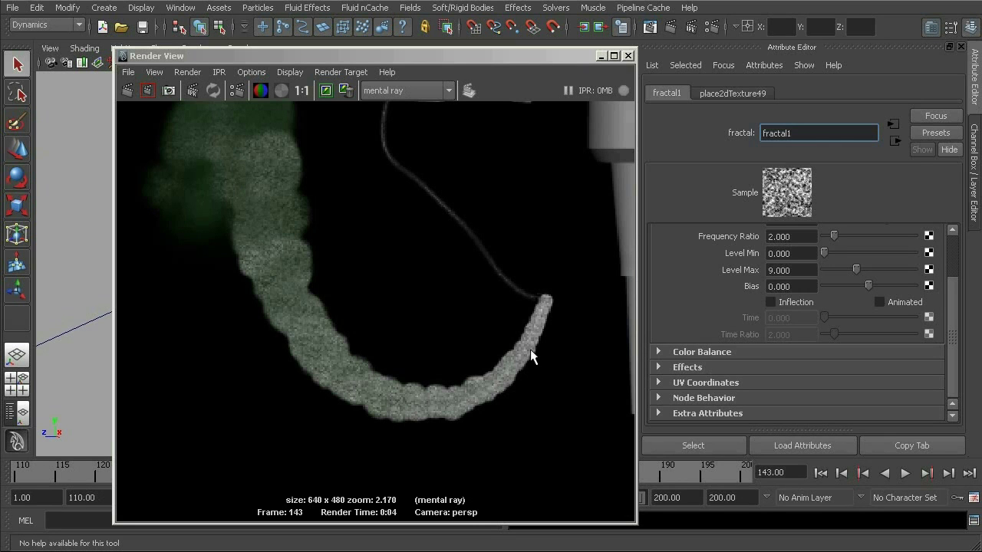
left_click(704, 351)
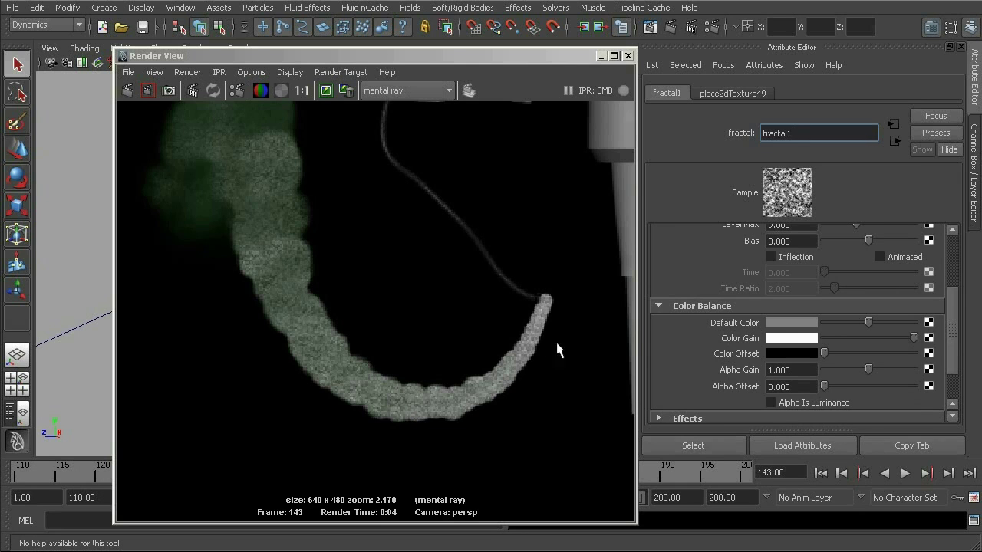
left_click(803, 338)
left_click(801, 338)
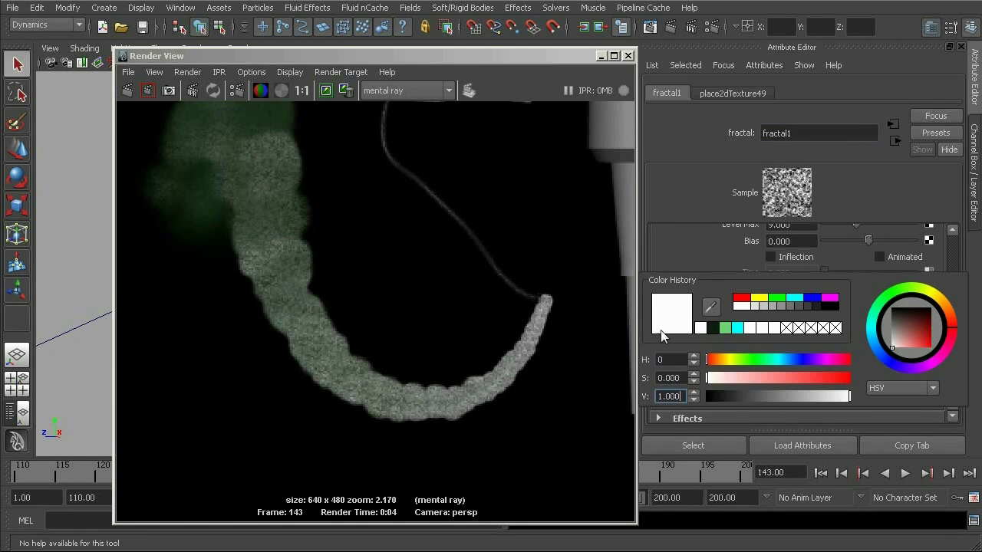
left_click(725, 329)
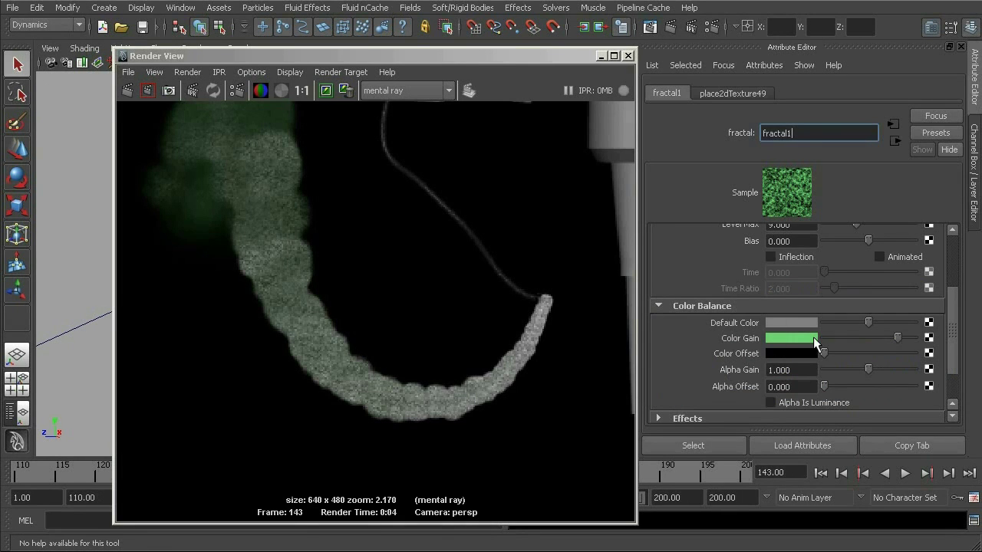
left_click(128, 89)
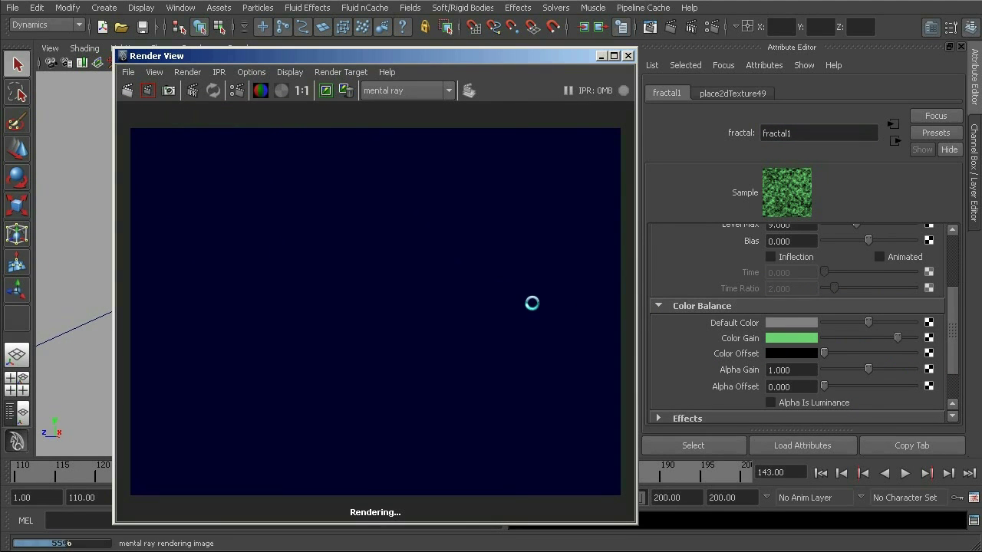
scroll(401, 361, "up", 5)
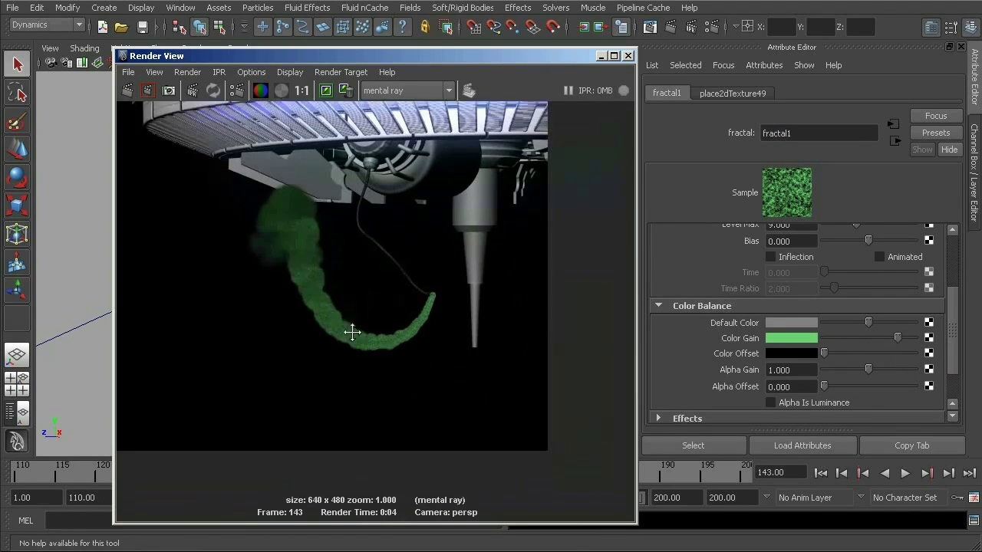
middle_click_drag(350, 344, 486, 393, "alt")
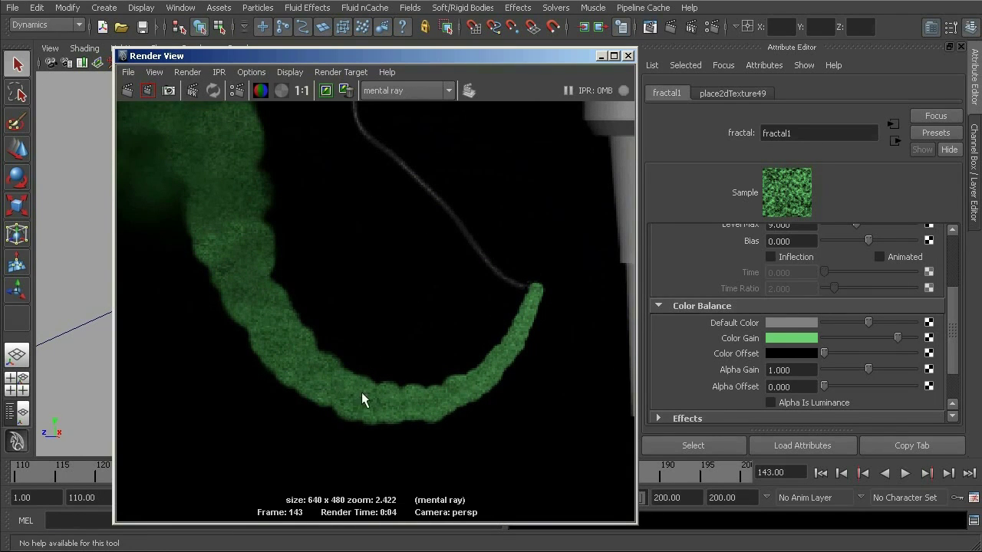
Step: Set the fractal's texture placement Repeat UV to 0.1 in both directions
scroll(835, 332, "up", 3)
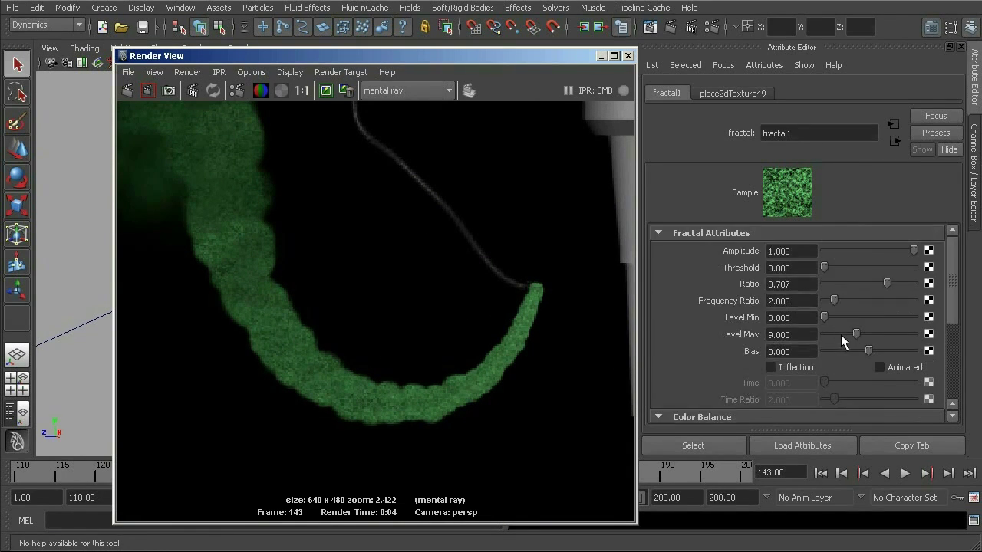
left_click(733, 92)
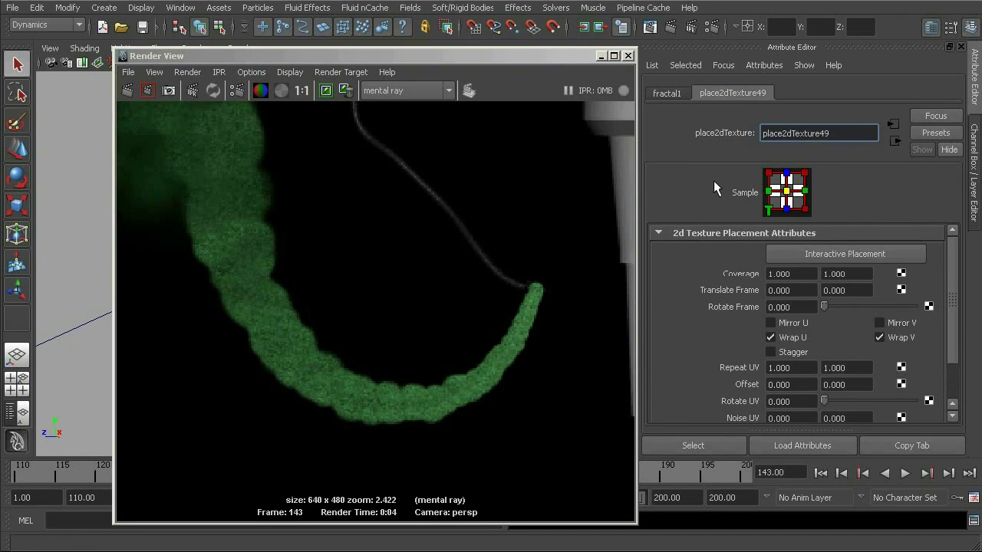
left_click(798, 368)
double_click(802, 368)
type(".1")
key("Tab")
type(".1")
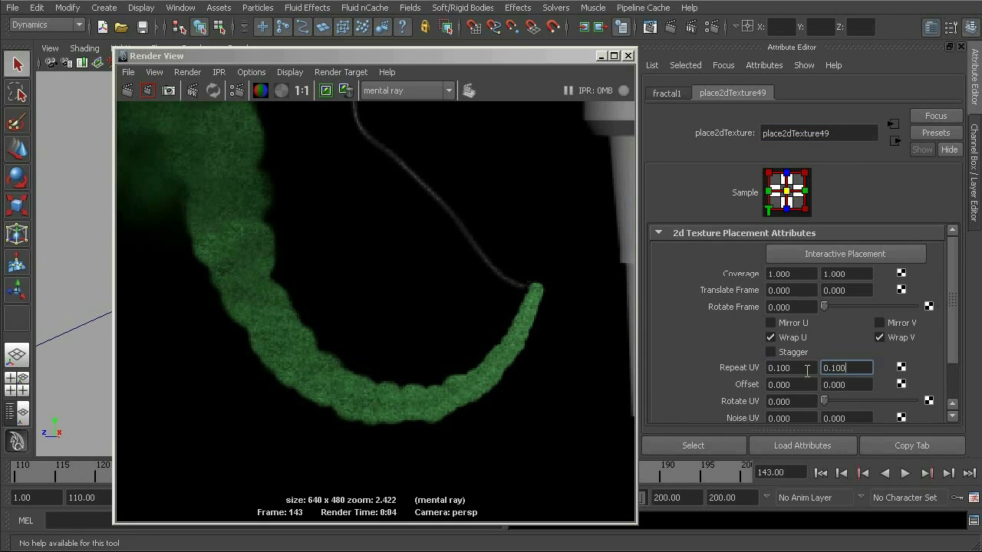
left_click(667, 93)
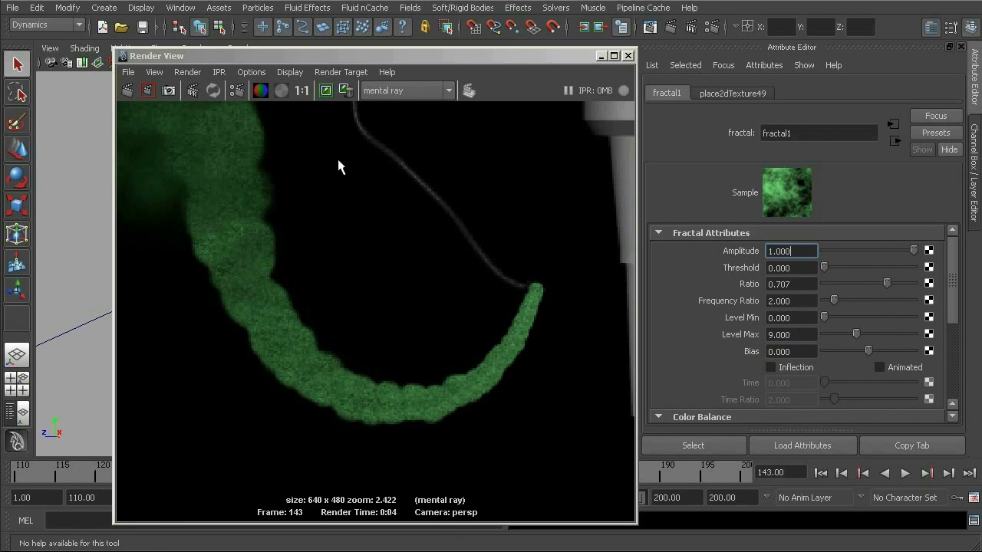
Step: Keep the current render image, re-render the frame and compare the particle trail in both images
left_click(327, 90)
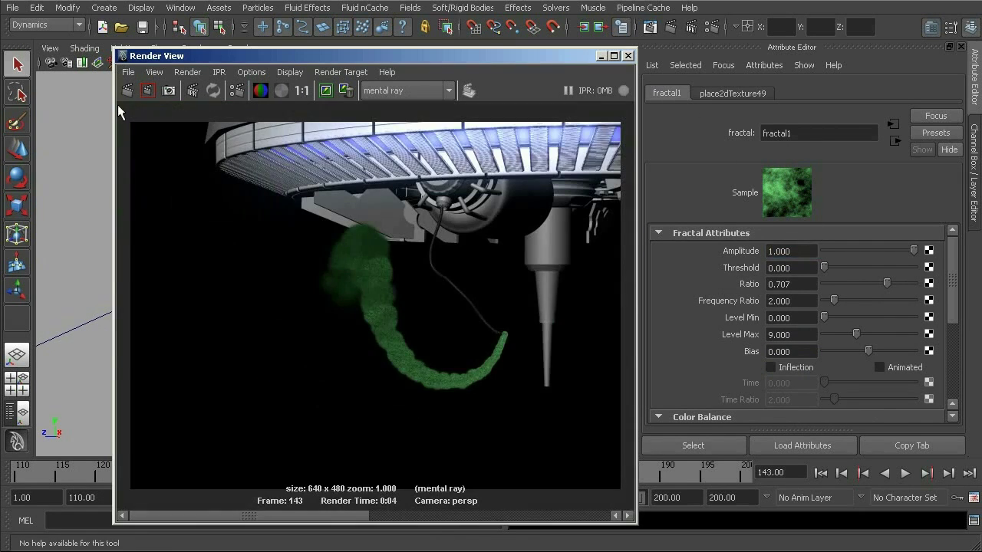
left_click(127, 91)
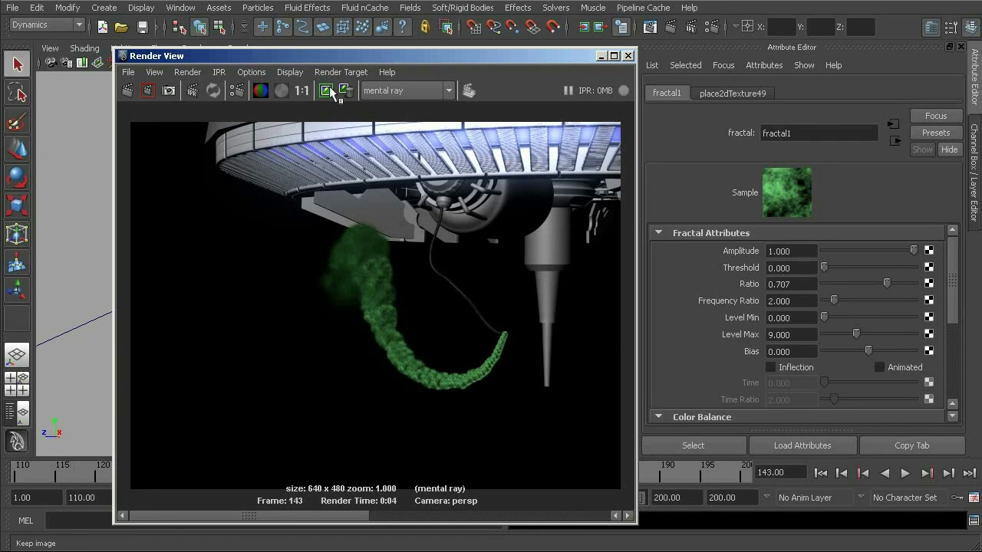
right_click_drag(342, 230, 440, 388, "alt")
middle_click_drag(440, 388, 428, 267, "alt")
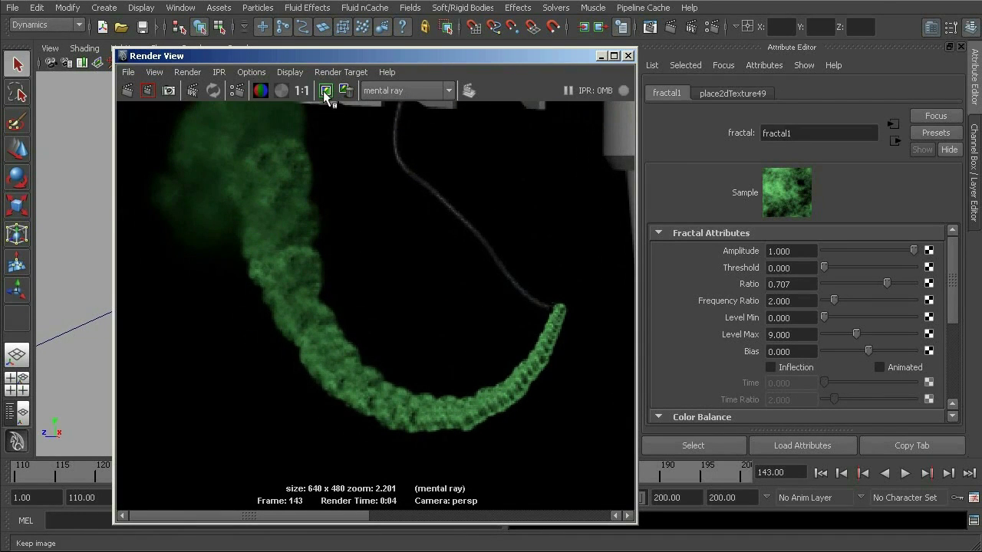
left_click(523, 516)
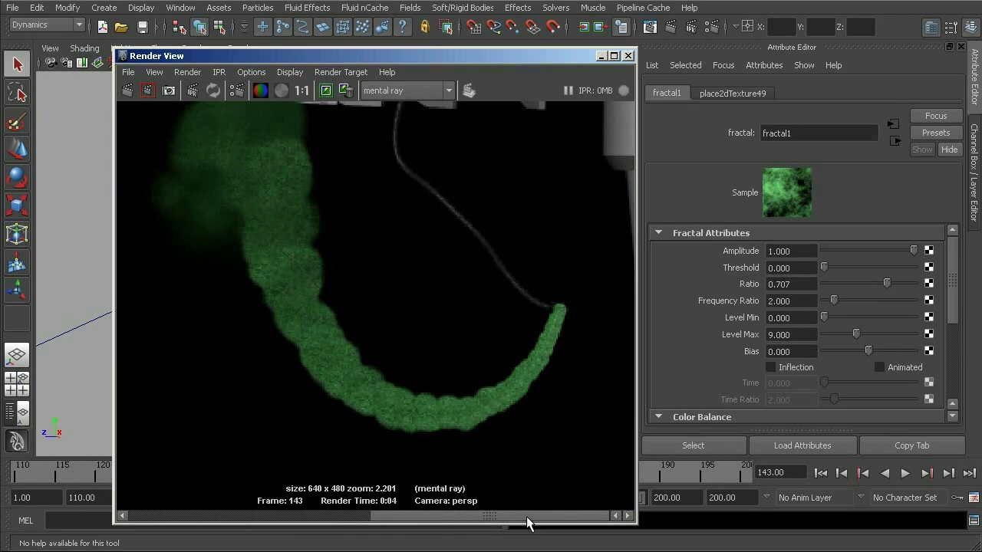
left_click_drag(526, 519, 421, 527)
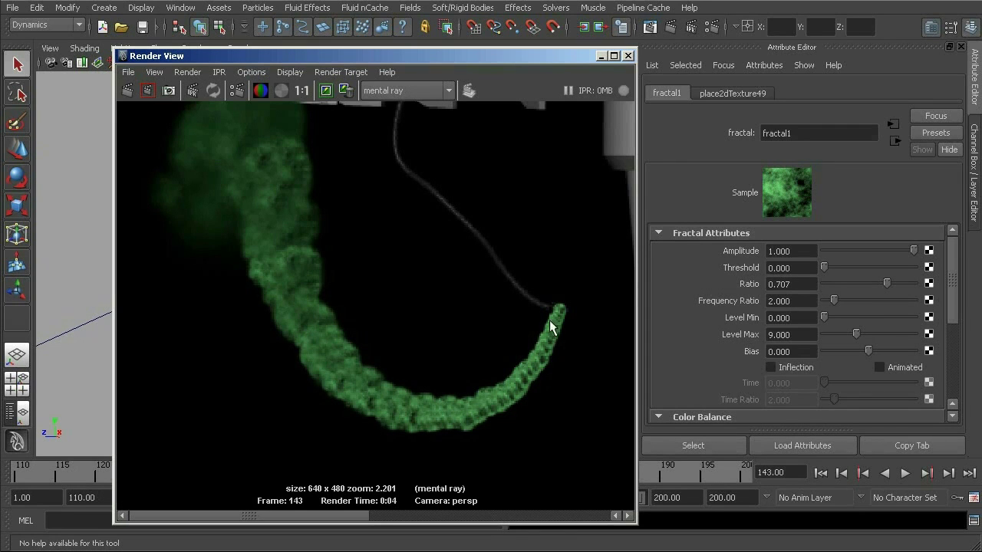
Step: Lower the fractal's Level Max to 1.496 and re-render the frame to check the trail up close
left_click(958, 293)
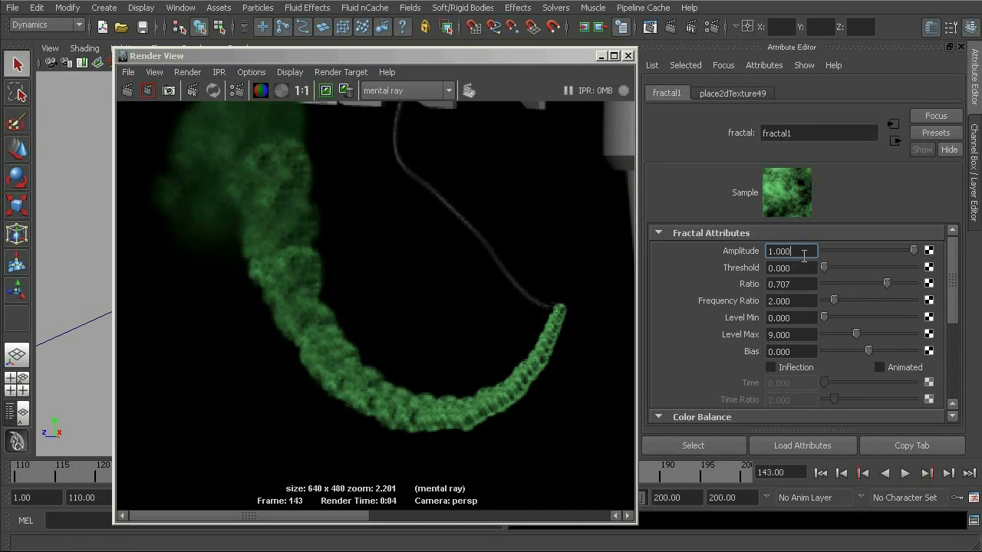
left_click_drag(851, 332, 828, 333)
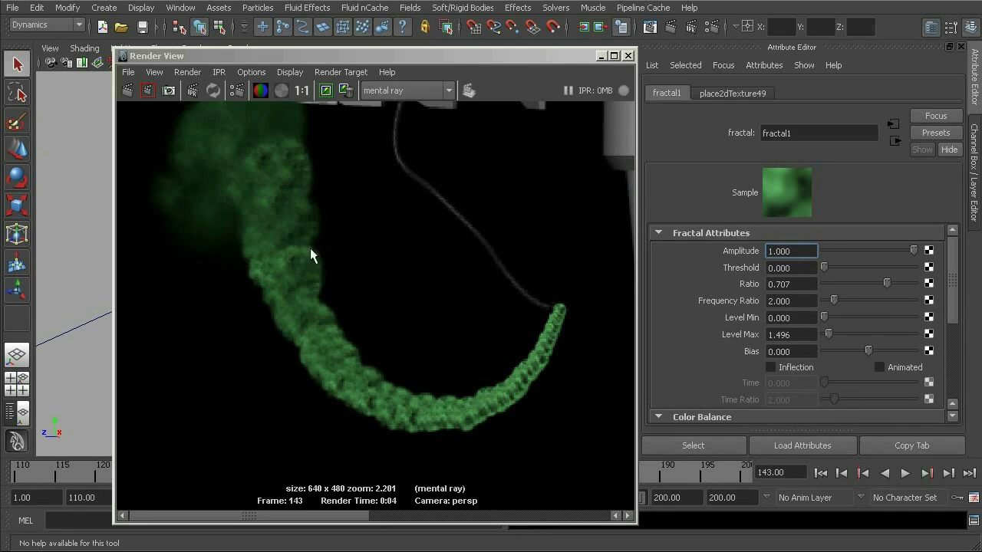
left_click(128, 93)
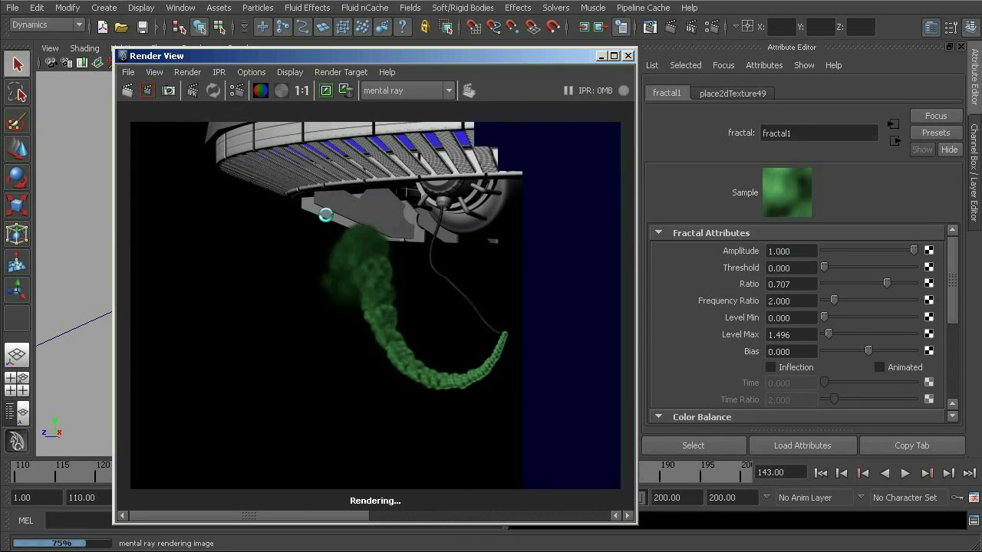
scroll(405, 407, "up", 4)
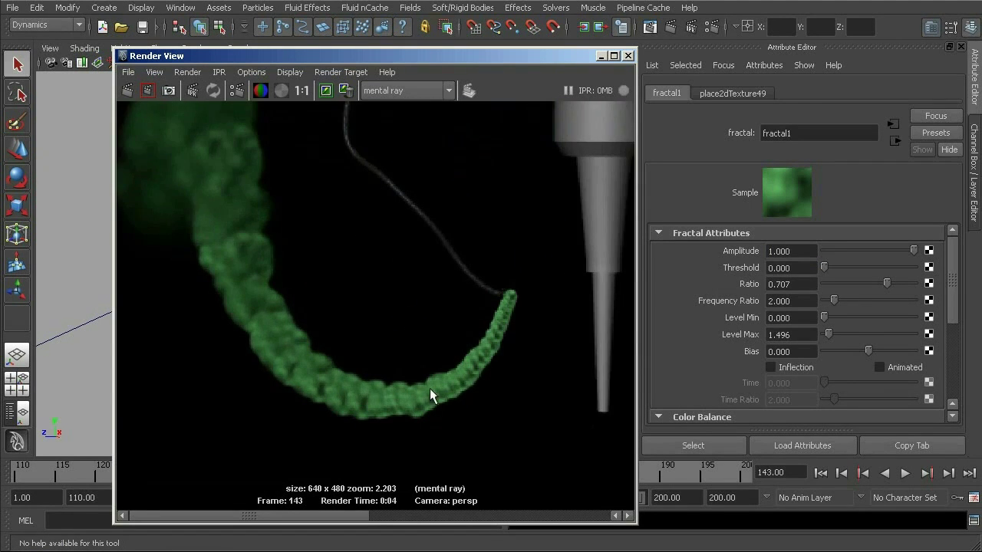
Step: Lower the fractal's Frequency Ratio to 1.231 and its Bias to -0.214
middle_click_drag(430, 388, 435, 380, "alt")
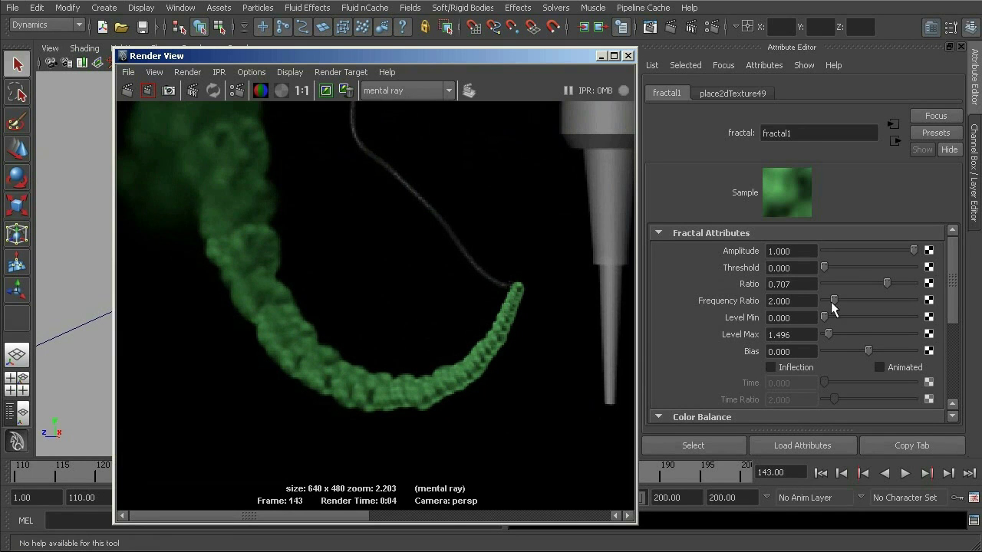
left_click_drag(832, 296, 825, 299)
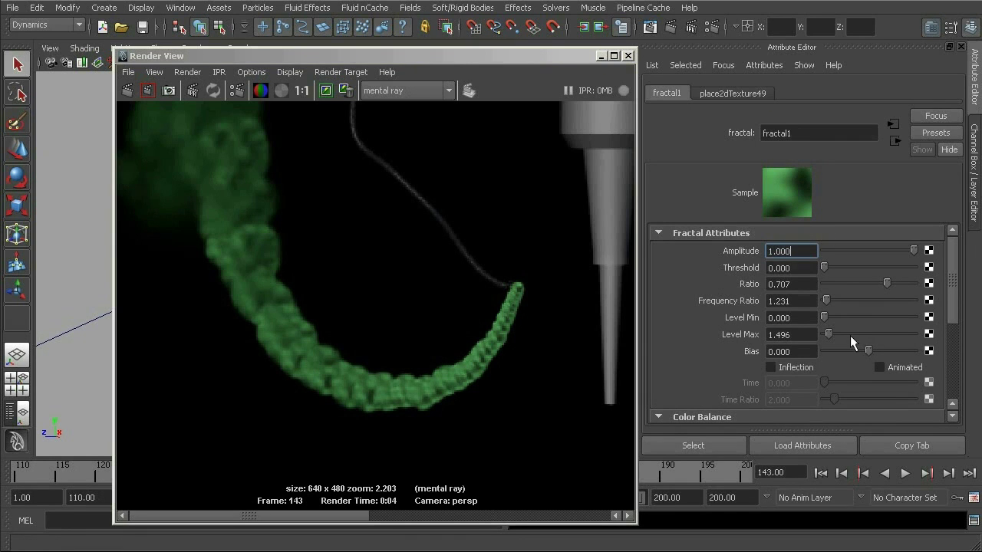
left_click_drag(861, 350, 856, 346)
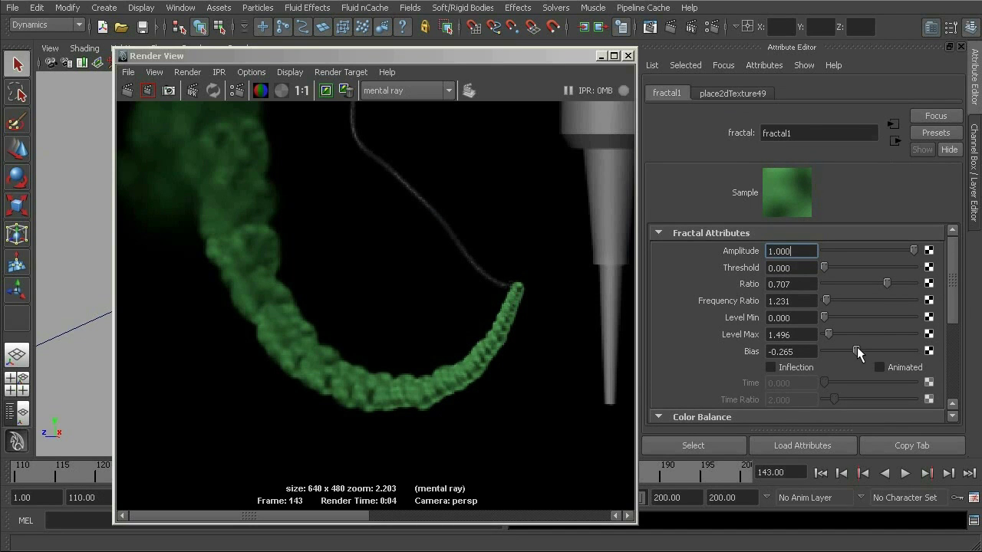
left_click_drag(856, 346, 894, 351)
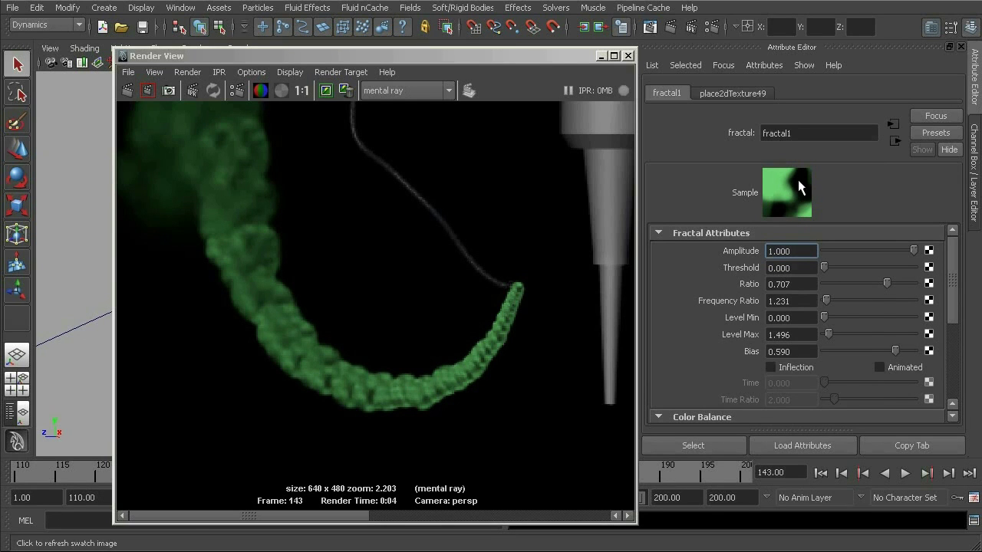
mouse_move(865, 350)
left_mouse_down()
mouse_move(850, 351)
mouse_move(858, 349)
left_mouse_up()
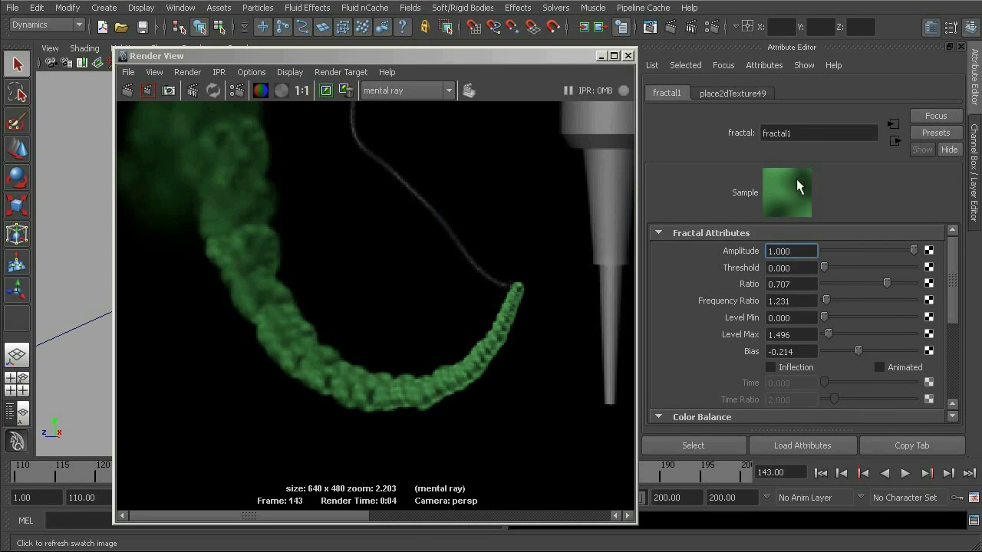
Step: Re-render the frame, examine the particle trail's softer fractal detail up close and close the render window
left_click(127, 90)
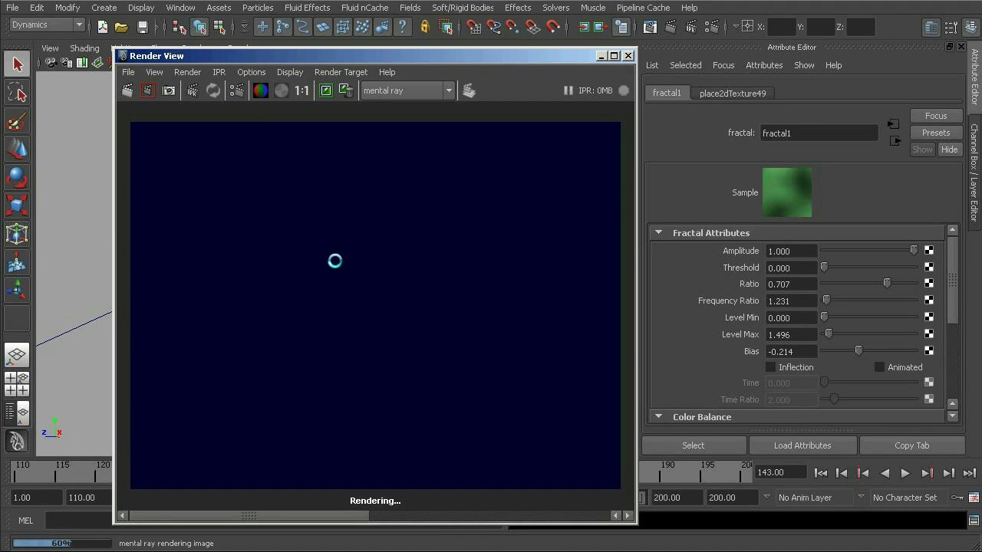
scroll(357, 357, "up", 1)
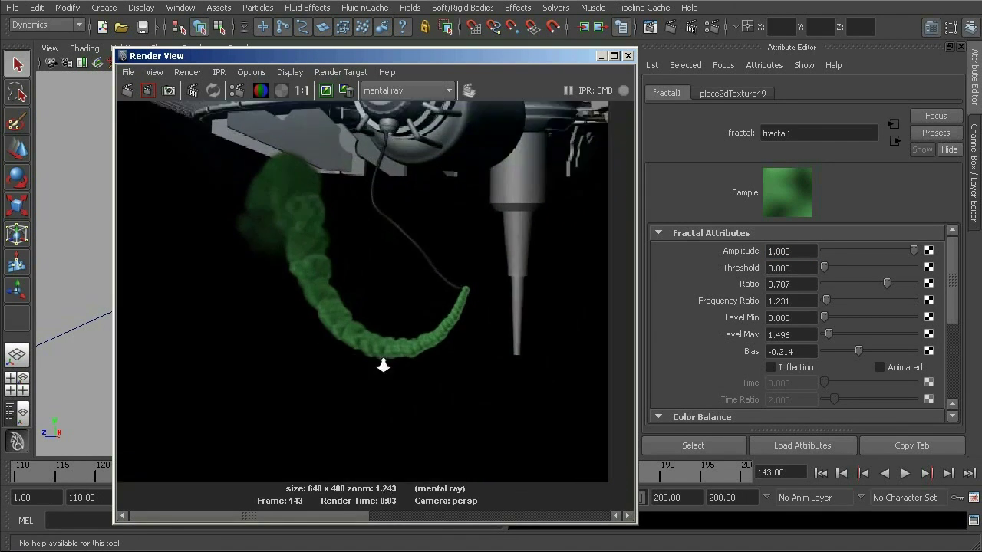
scroll(356, 357, "up", 3)
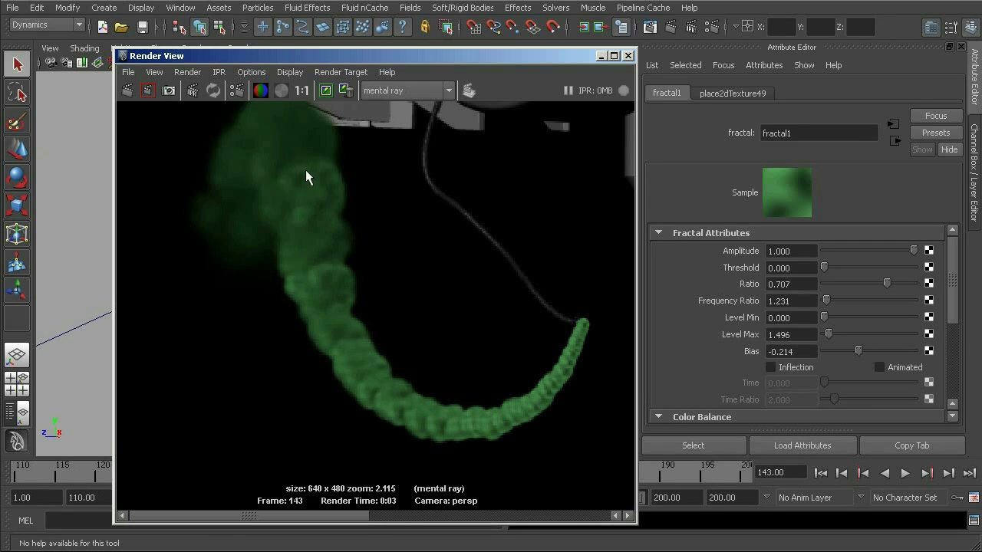
left_click(628, 56)
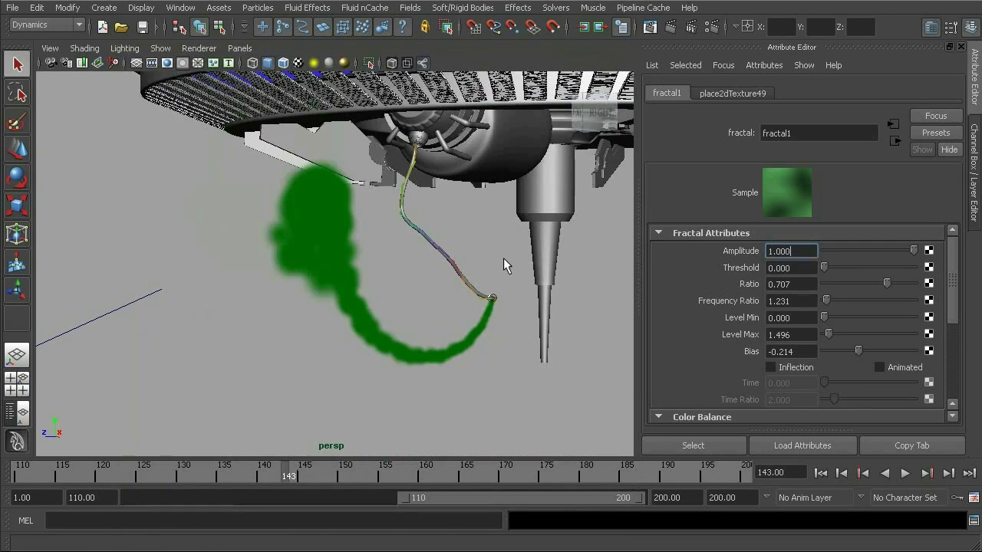
Step: Select the particle trail and lower the Density of its fuelParticle_mat material to 0.256
left_click(311, 280)
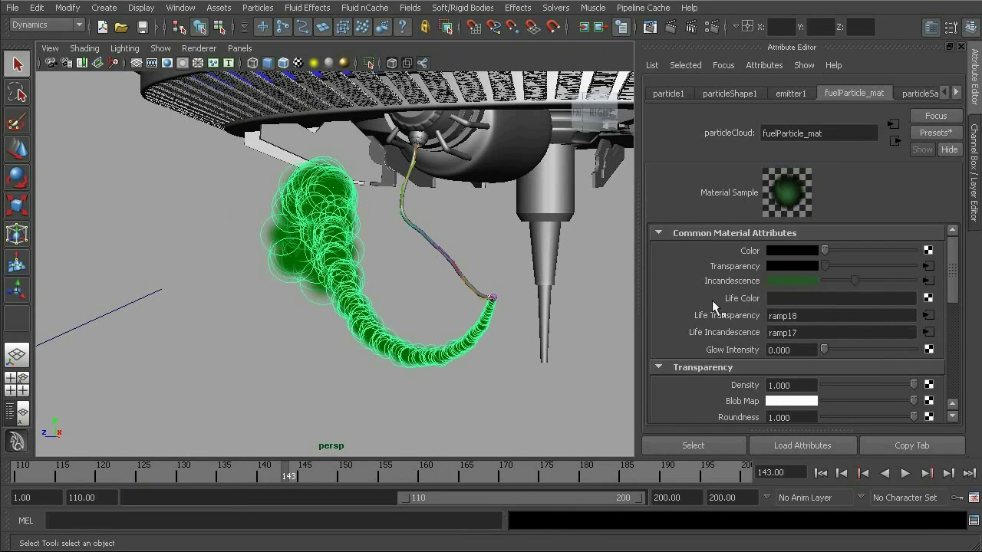
double_click(850, 137)
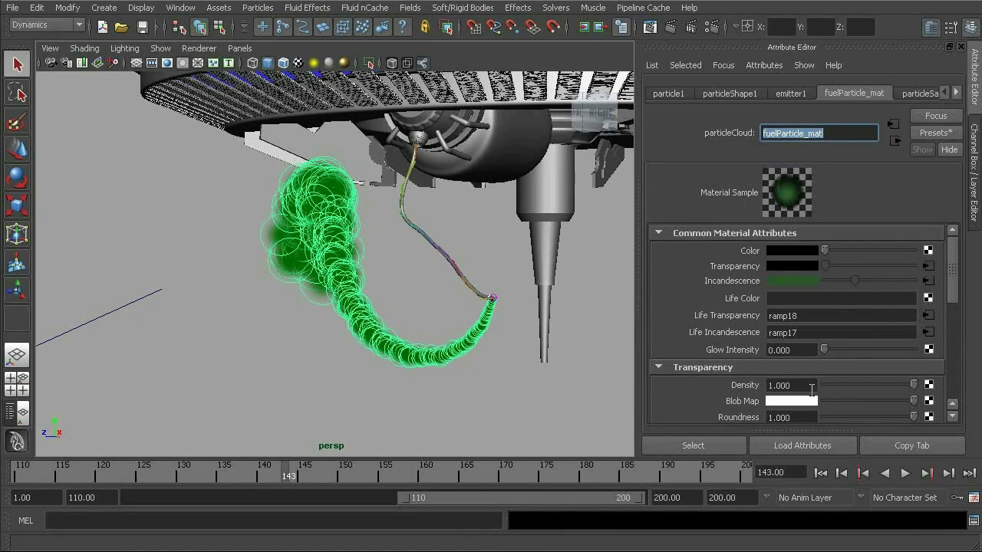
left_click_drag(953, 278, 953, 302)
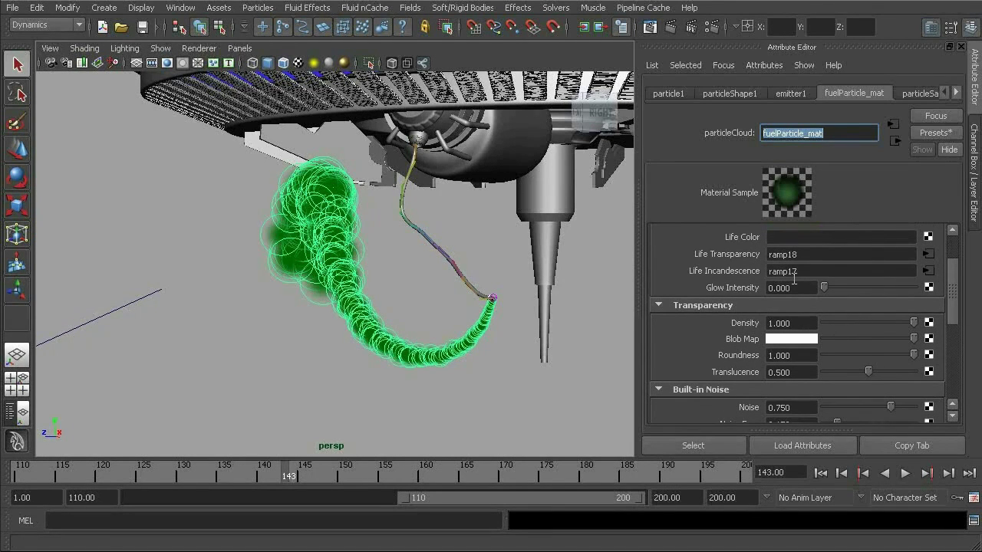
left_click(806, 323)
double_click(806, 323)
scroll(806, 323, "up", 2)
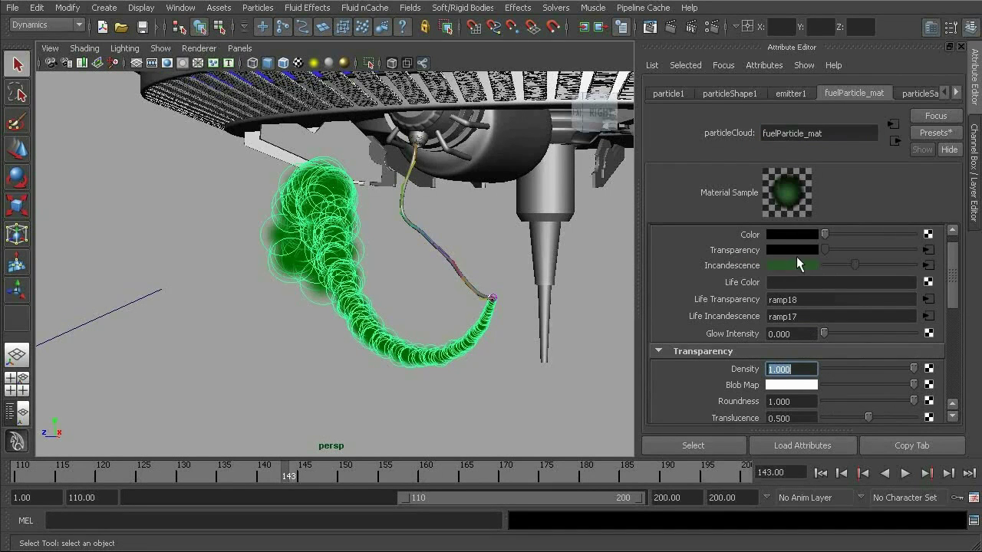
scroll(814, 352, "down", 2)
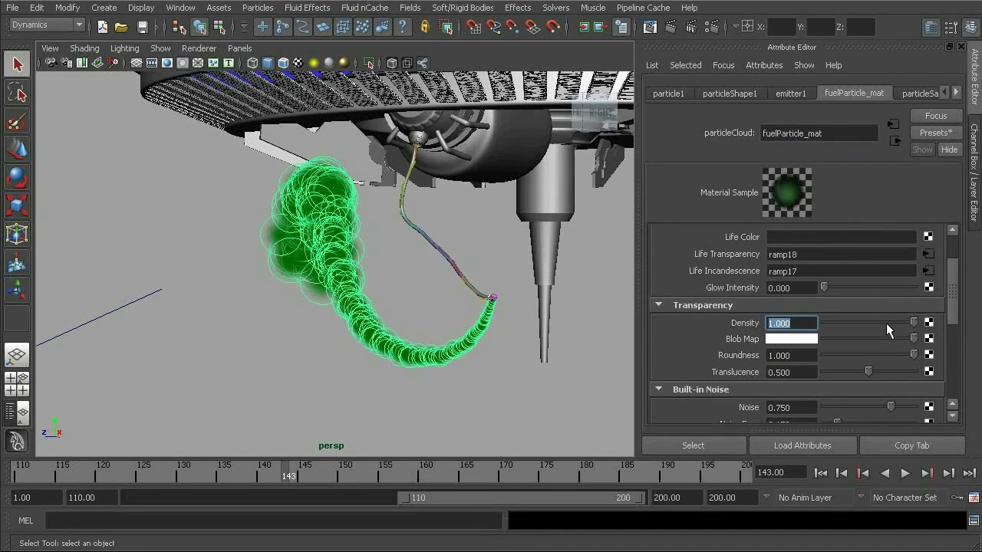
left_click_drag(885, 324, 847, 323)
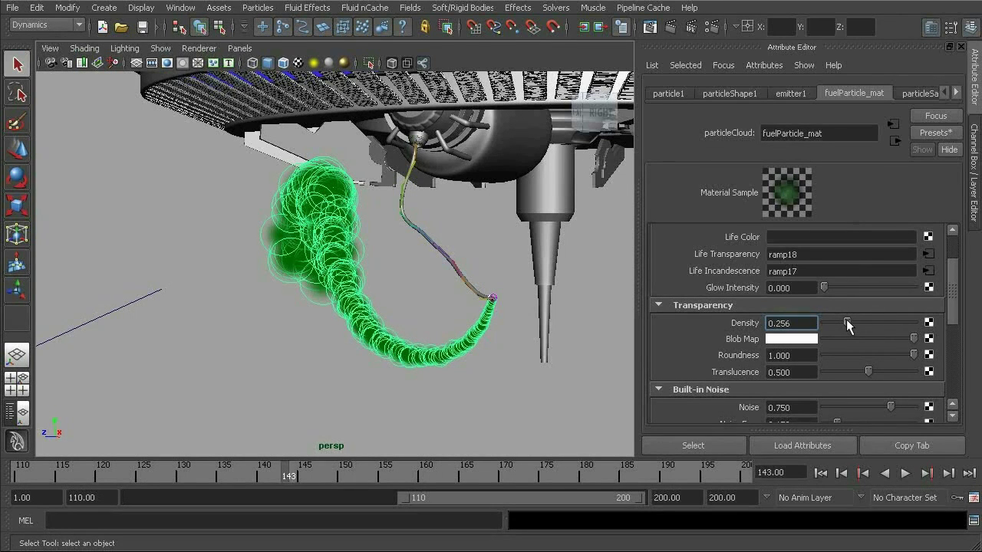
scroll(844, 313, "up", 2)
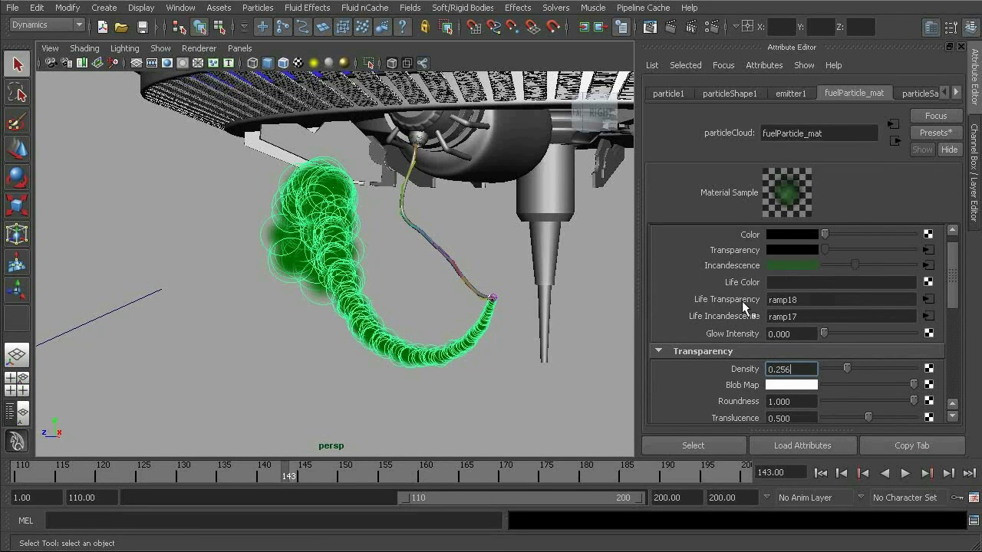
Step: Reset the material's Density to 1, reduce it to 0.282 and re-render the frame
scroll(742, 301, "down", 2)
double_click(805, 323)
type("1")
key("Return")
left_click_drag(913, 323, 848, 326)
left_click(652, 29)
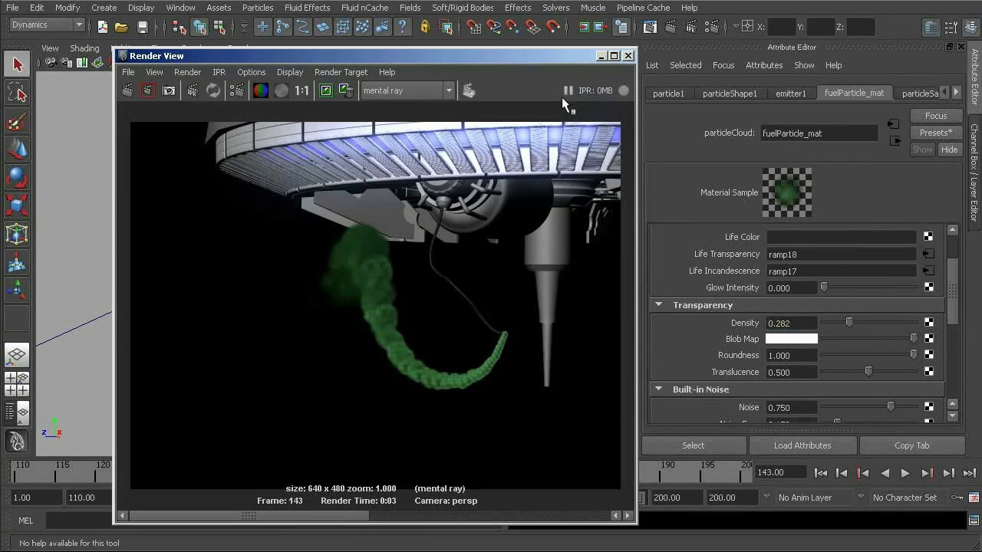
left_click(127, 90)
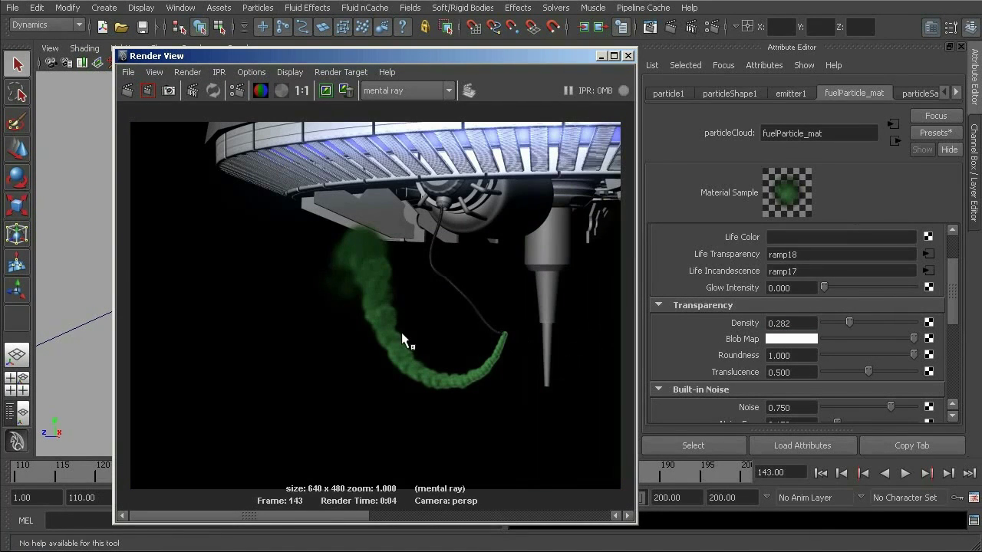
Step: Lower the particle material's Density to 0.085 and re-render the frame to check the trail up close
left_click_drag(796, 329, 186, 132, "ctrl")
left_click(127, 90)
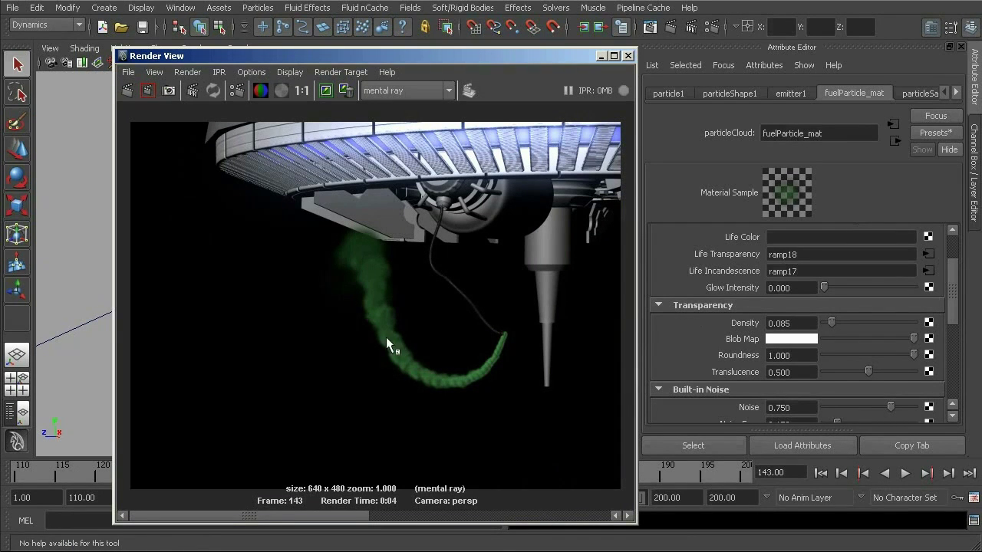
right_click_drag(324, 388, 456, 429, "alt")
mouse_move(353, 517)
left_mouse_down()
mouse_move(526, 520)
mouse_move(366, 516)
left_mouse_up()
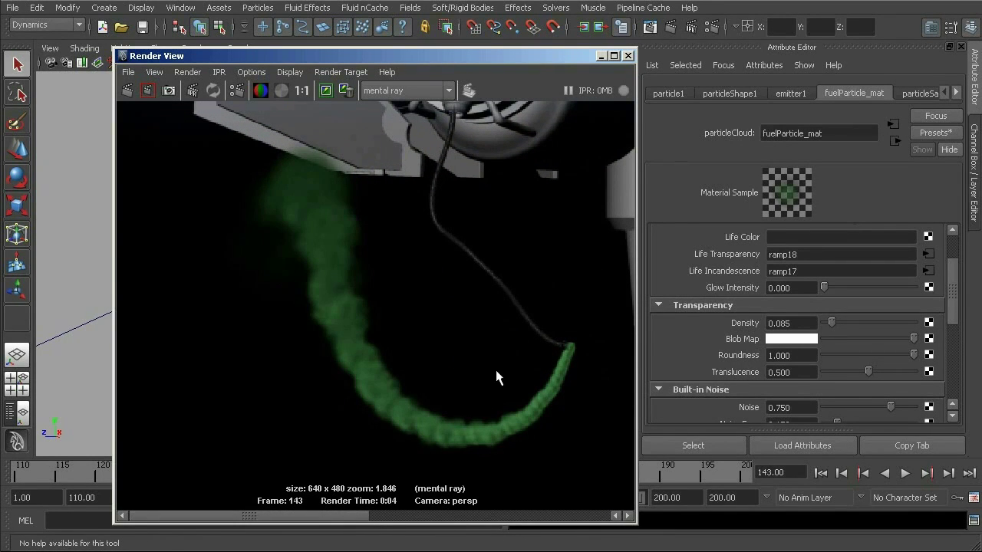